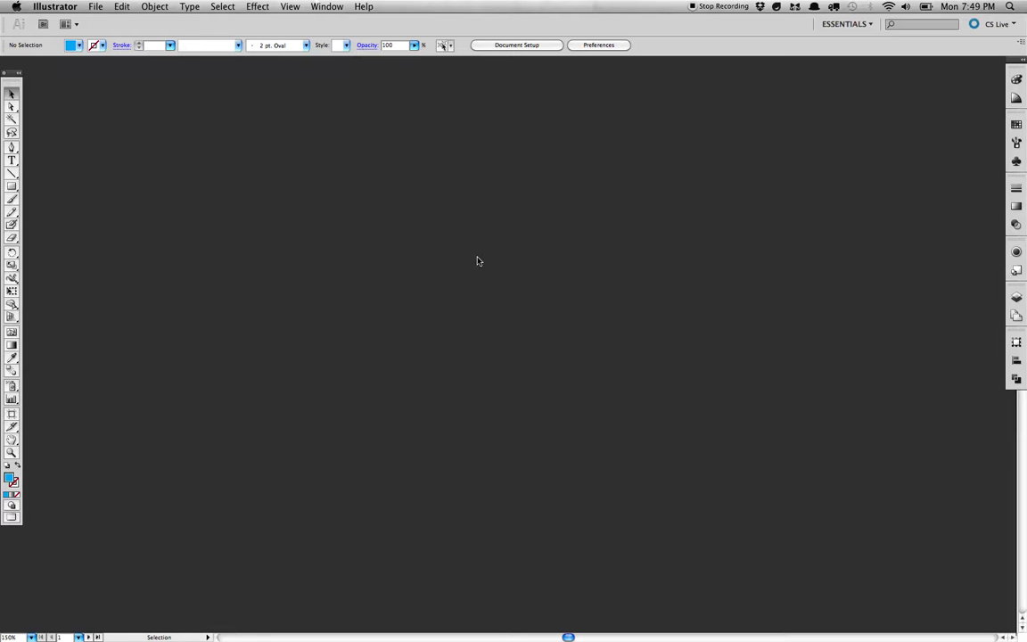
# - Draw three blue rectangles of different sizes side by side, with the middle one set lower than the other two
pyautogui.click(12, 184)
pyautogui.moveTo(207, 155); pyautogui.dragTo(359, 262)
pyautogui.moveTo(405, 209); pyautogui.dragTo(558, 390)
pyautogui.moveTo(603, 155); pyautogui.dragTo(760, 319)
# - Select all three rectangles and align them by their top edges
pyautogui.click(12, 93)
pyautogui.moveTo(208, 116); pyautogui.dragTo(714, 317)
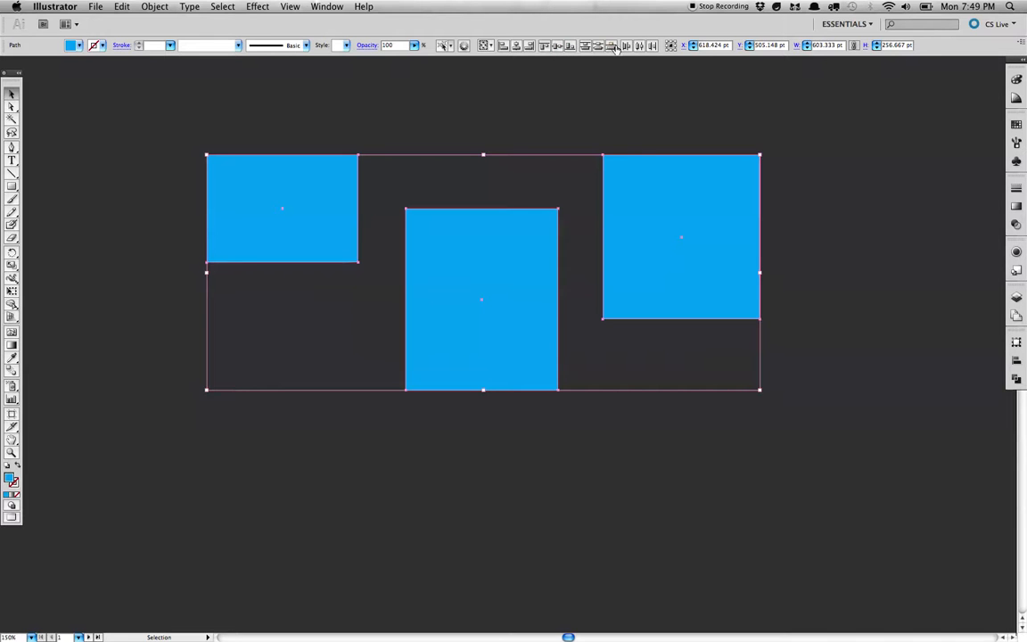
pyautogui.click(1015, 361)
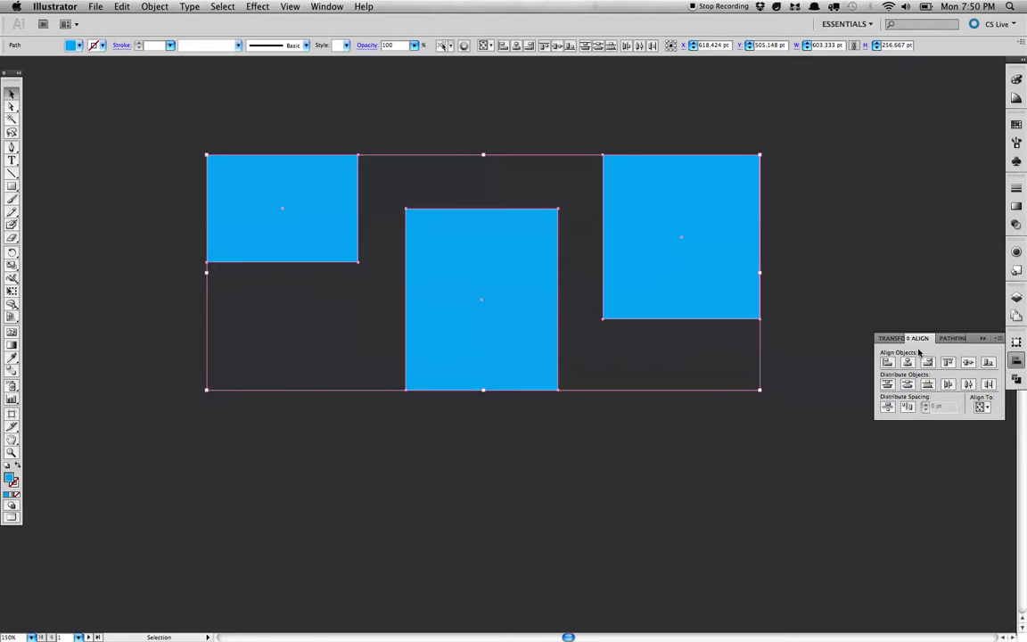
pyautogui.click(983, 339)
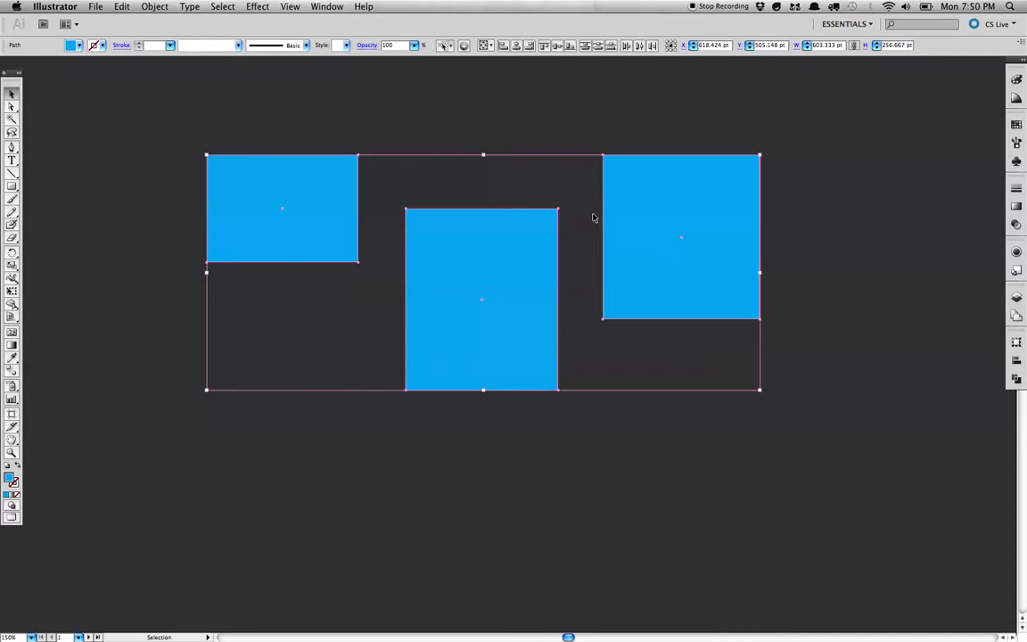
pyautogui.click(541, 50)
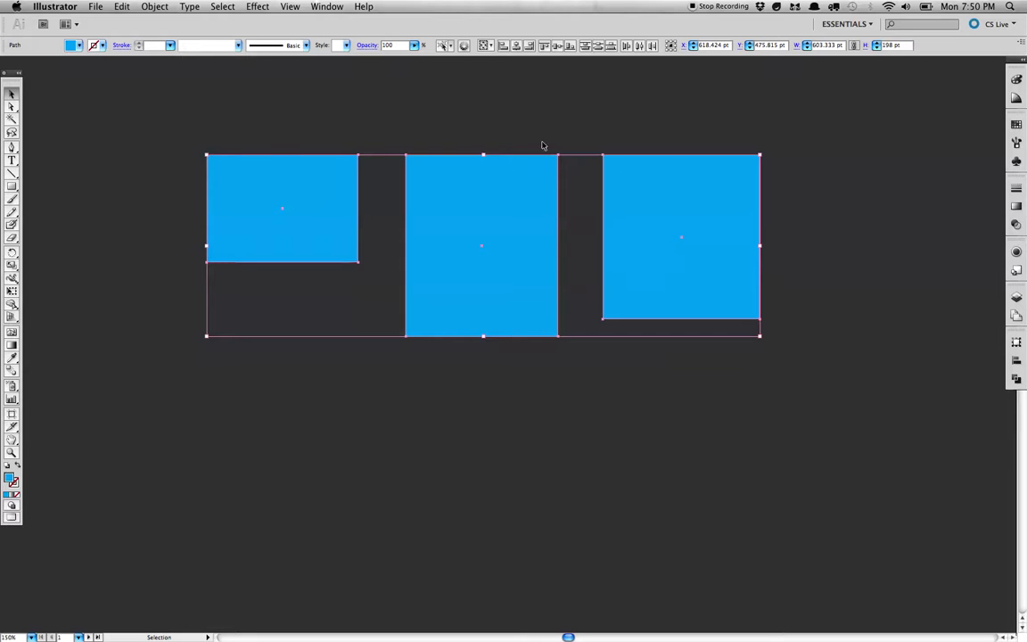
# - Try aligning the rectangles by their horizontal centers and by their right edges, undoing each attempt
pyautogui.click(516, 46)
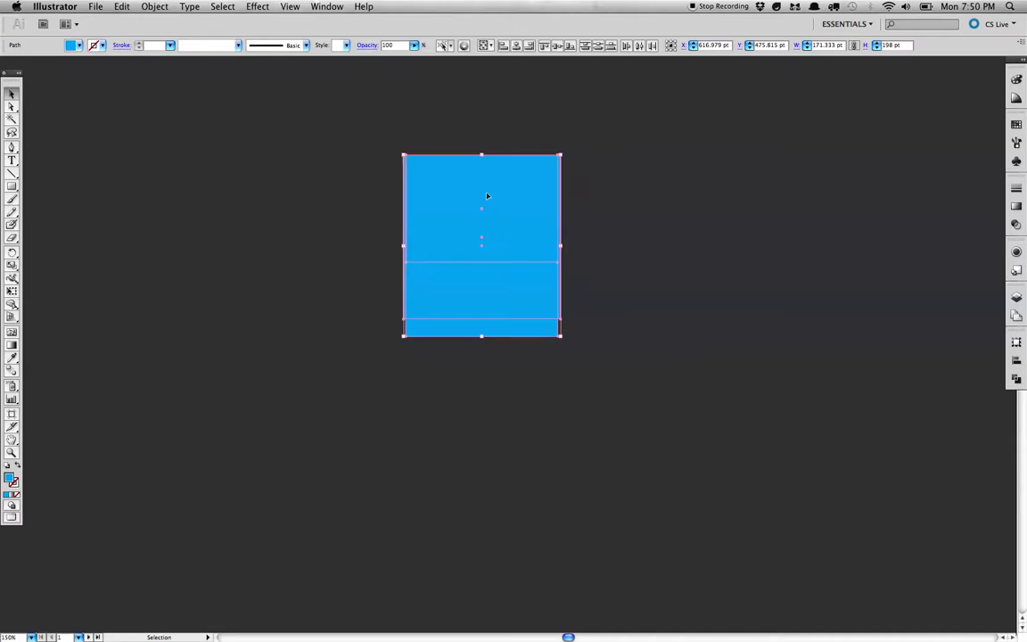
pyautogui.press('super+z')
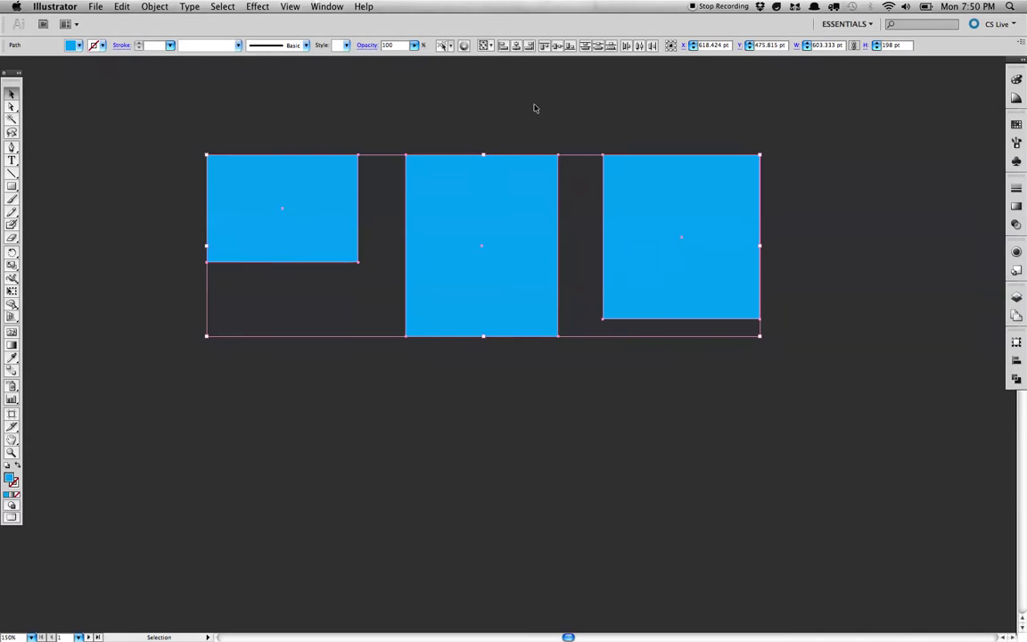
pyautogui.click(529, 46)
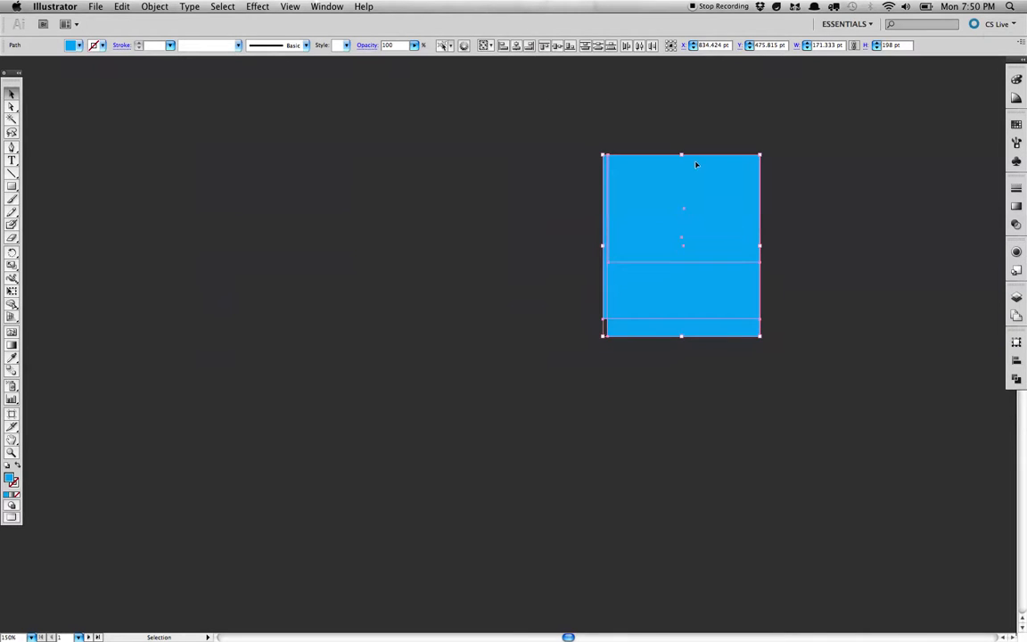
pyautogui.press('super+z')
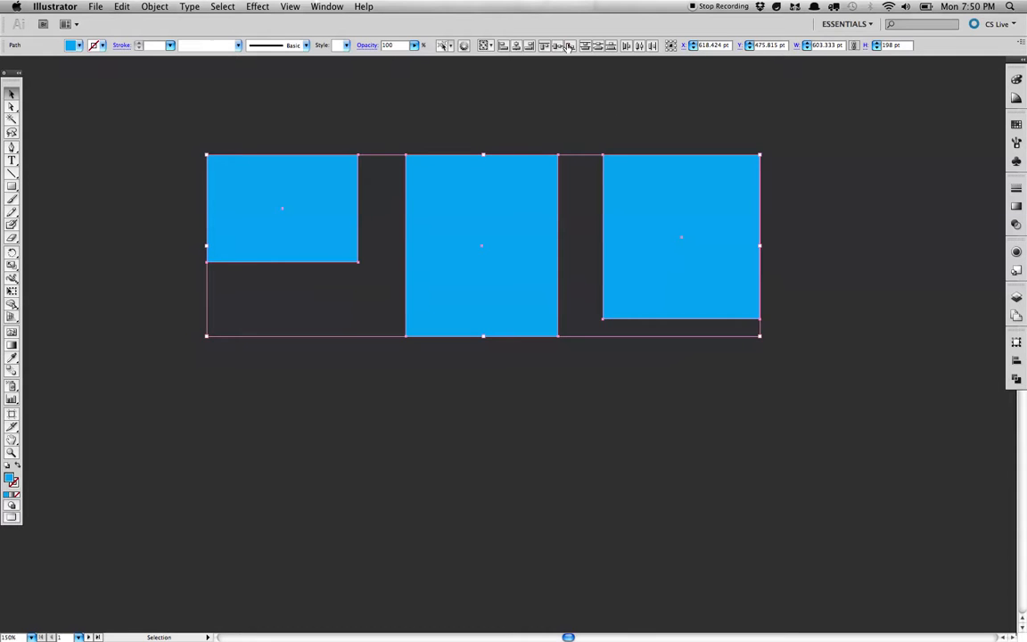
# - Align the three rectangles by their bottom edges and deselect them
pyautogui.click(570, 47)
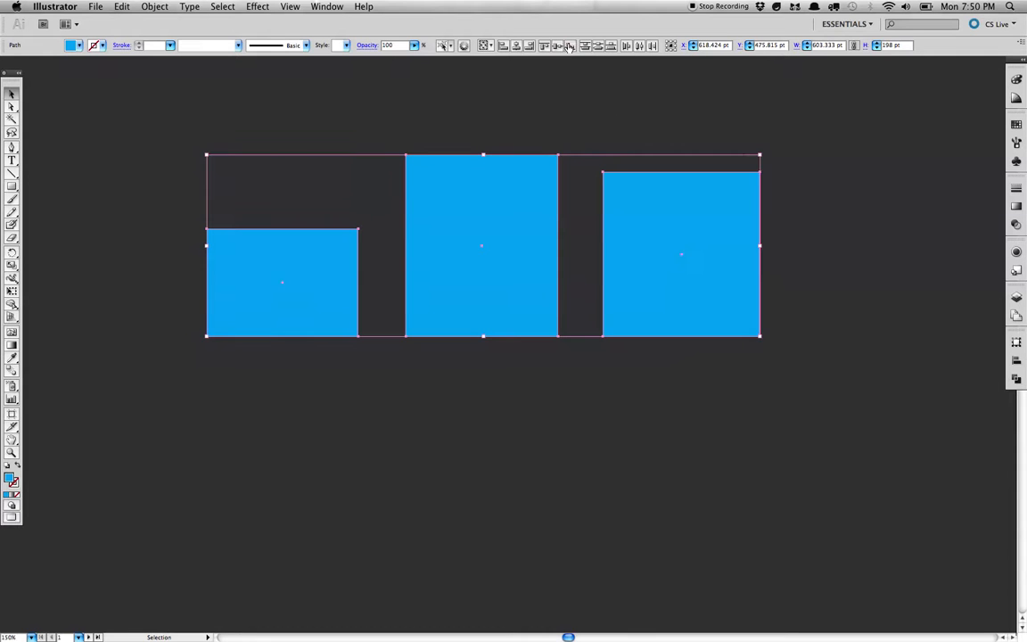
pyautogui.click(604, 125)
# - Set up the Pen tool for tracing the scanned letter M with no fill and a red stroke, and turn off Smart Guides
pyautogui.press('space')
pyautogui.moveTo(894, 218); pyautogui.dragTo(480, 216)
pyautogui.hscroll(15, 744, 214)
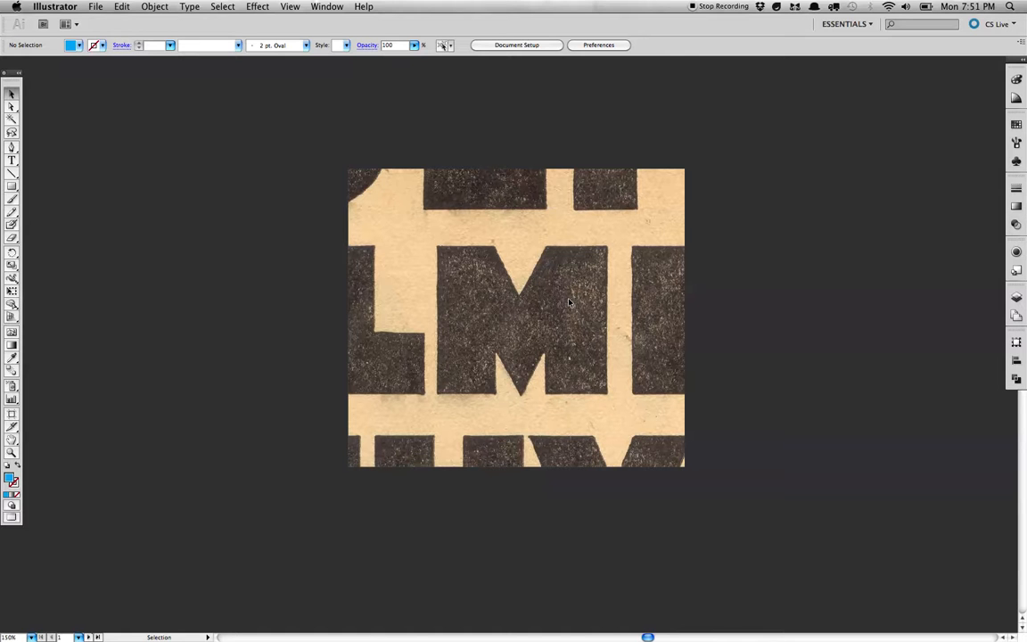
pyautogui.press('super+equal')
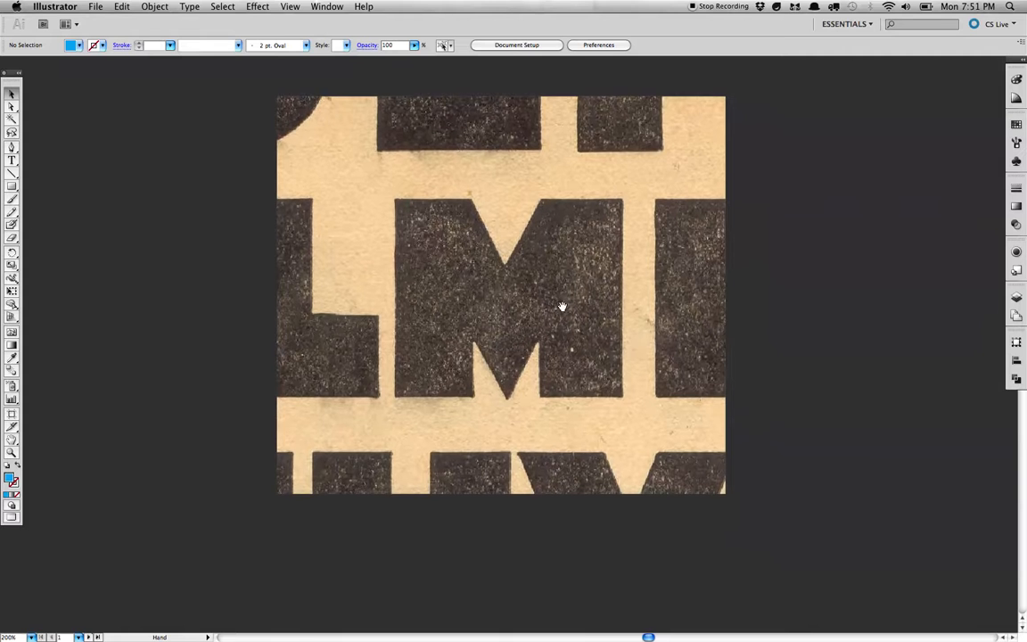
pyautogui.press('super+equal')
pyautogui.scroll(1, 215, 182)
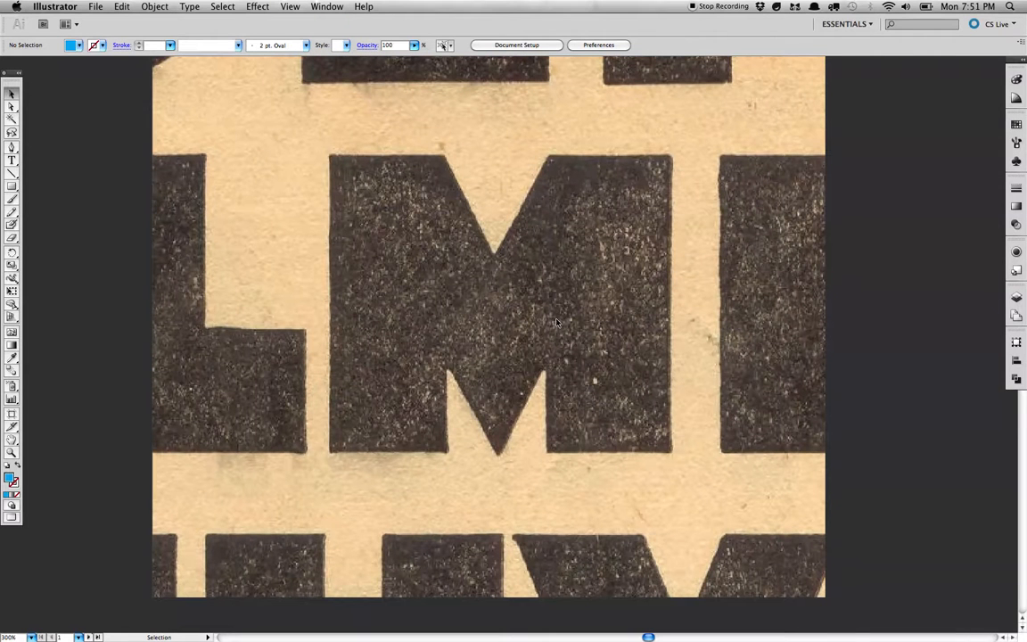
pyautogui.click(12, 144)
pyautogui.click(17, 464)
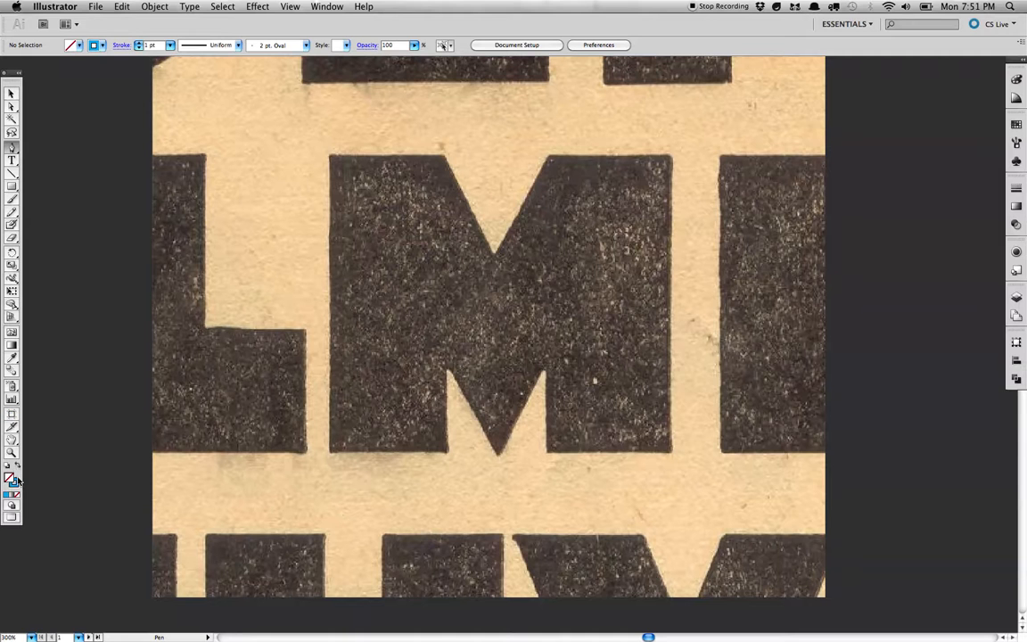
pyautogui.click(14, 483)
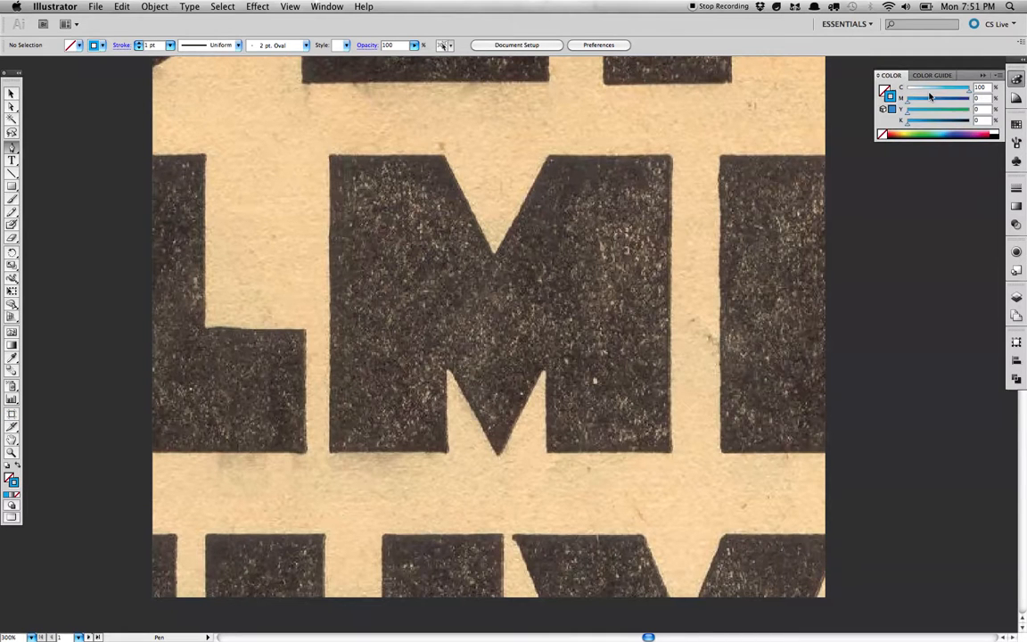
pyautogui.click(1017, 124)
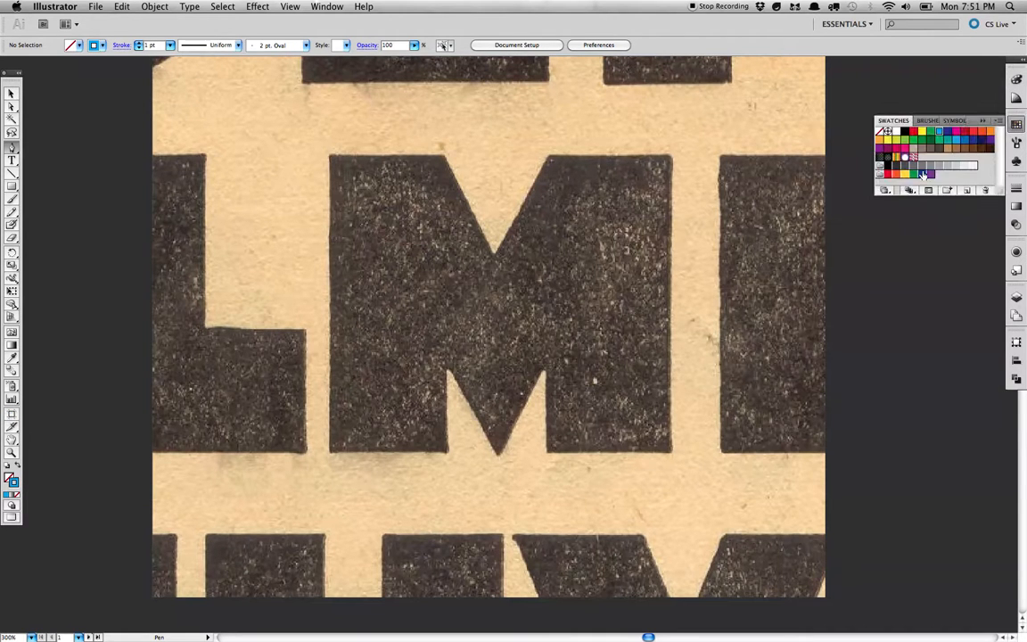
pyautogui.click(974, 132)
pyautogui.click(986, 122)
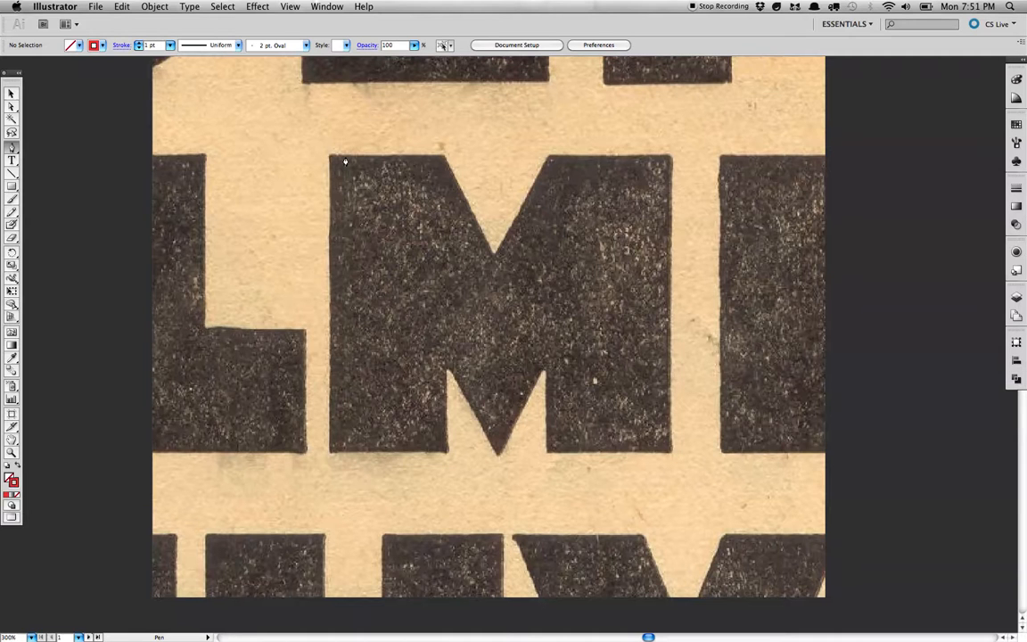
pyautogui.click(283, 5)
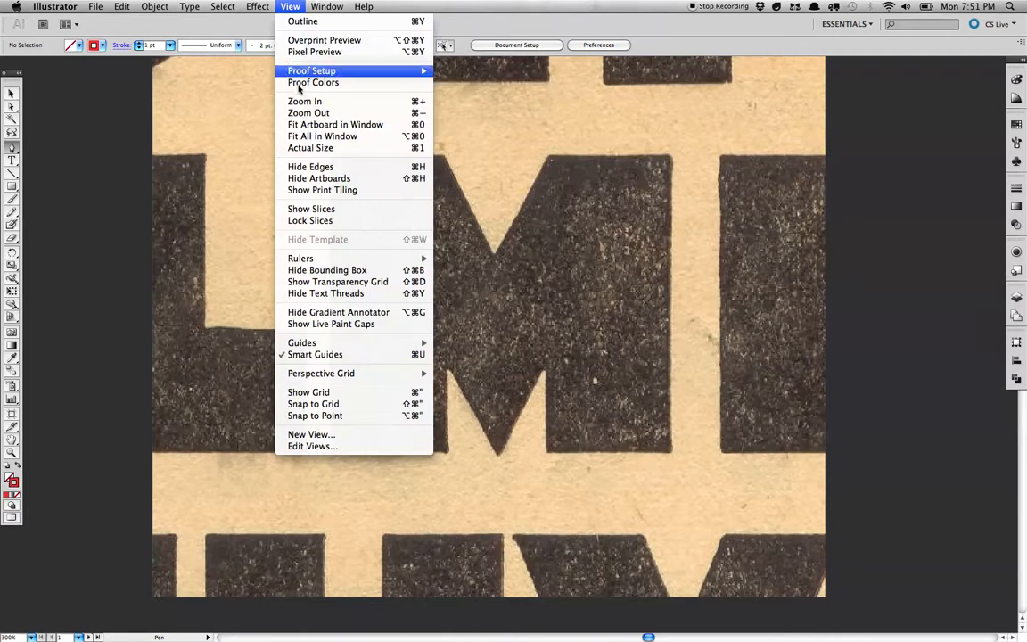
pyautogui.click(363, 355)
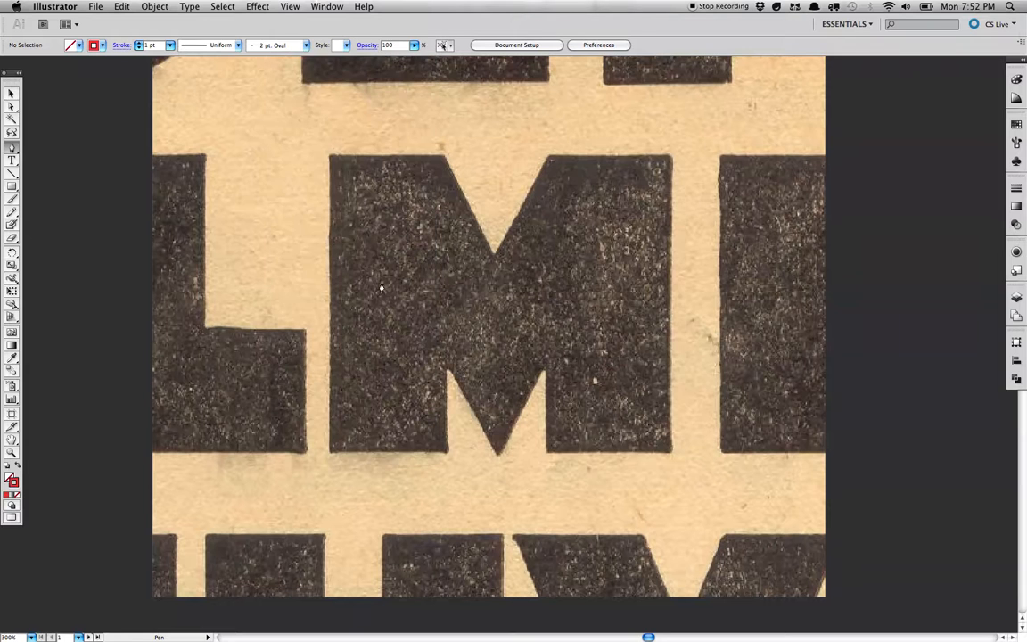
# - Trace the scanned letter M with the Pen tool as a closed straight-sided path, placing an anchor point at each corner
pyautogui.click(330, 161)
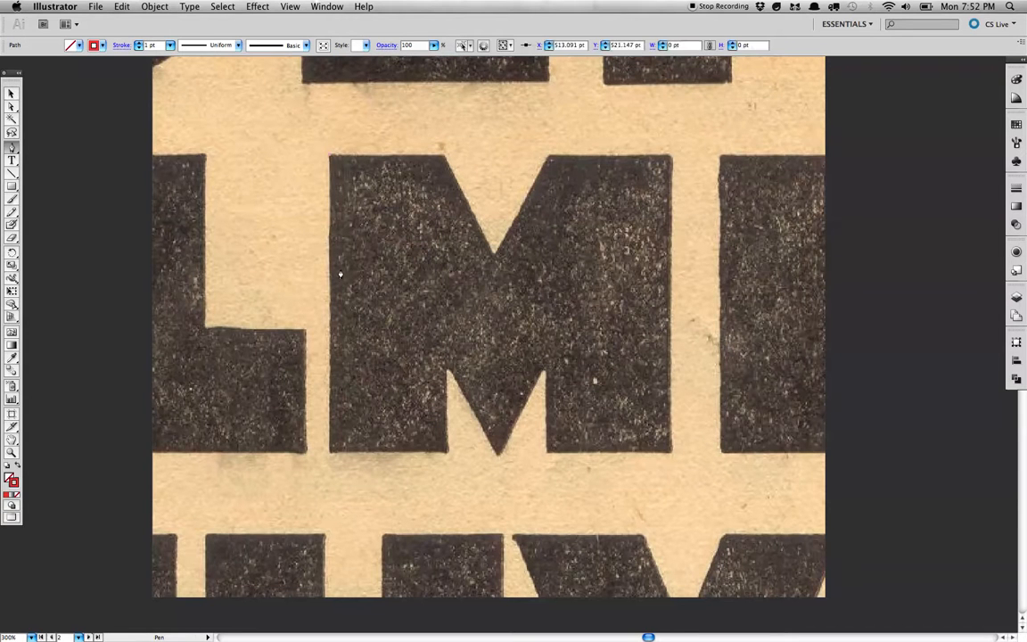
pyautogui.click(330, 453)
pyautogui.click(447, 452)
pyautogui.click(447, 368)
pyautogui.click(499, 454)
pyautogui.click(546, 367)
pyautogui.click(544, 453)
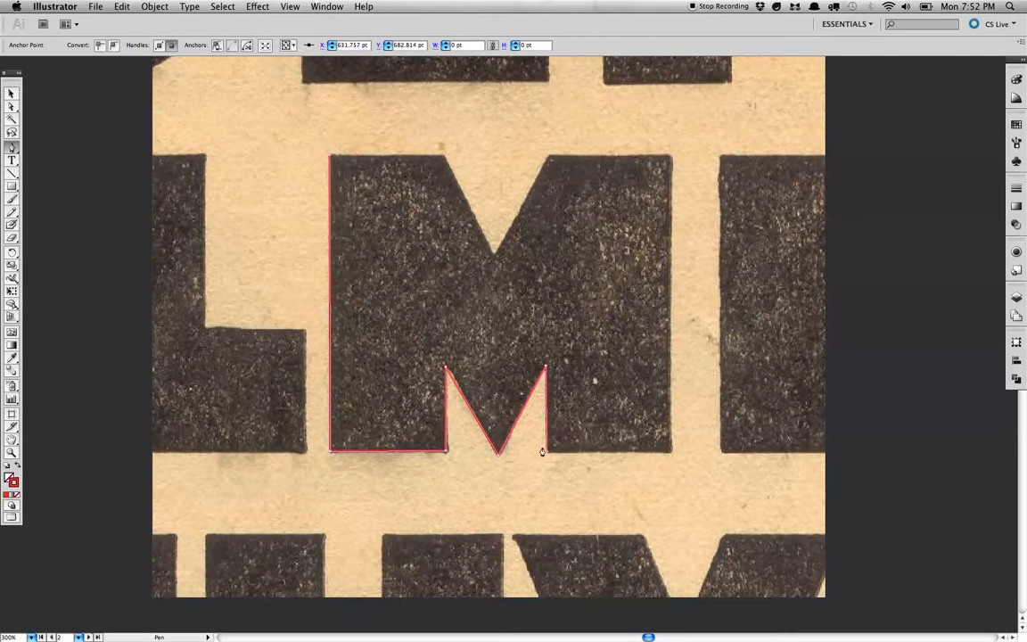
pyautogui.click(670, 453)
pyautogui.click(669, 157)
pyautogui.click(549, 156)
pyautogui.click(495, 252)
pyautogui.click(439, 159)
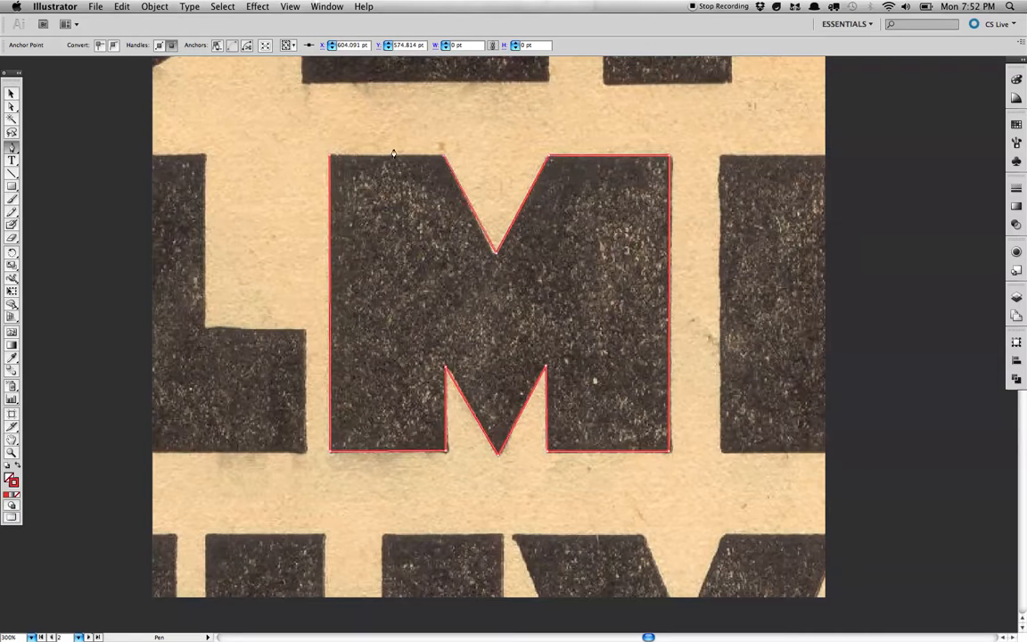
pyautogui.click(329, 159)
# - Examine the upper corners of the traced M up close to check whether their anchor points line up
pyautogui.click(9, 93)
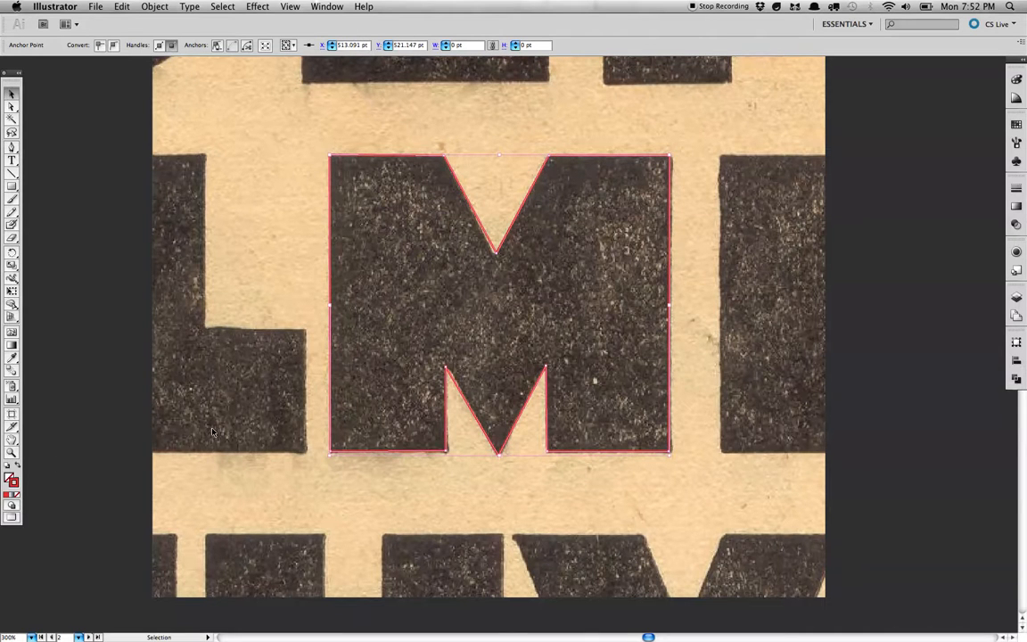
pyautogui.press('super+plus')
pyautogui.press('super+plus')
pyautogui.press('super+plus')
pyautogui.press('super+plus')
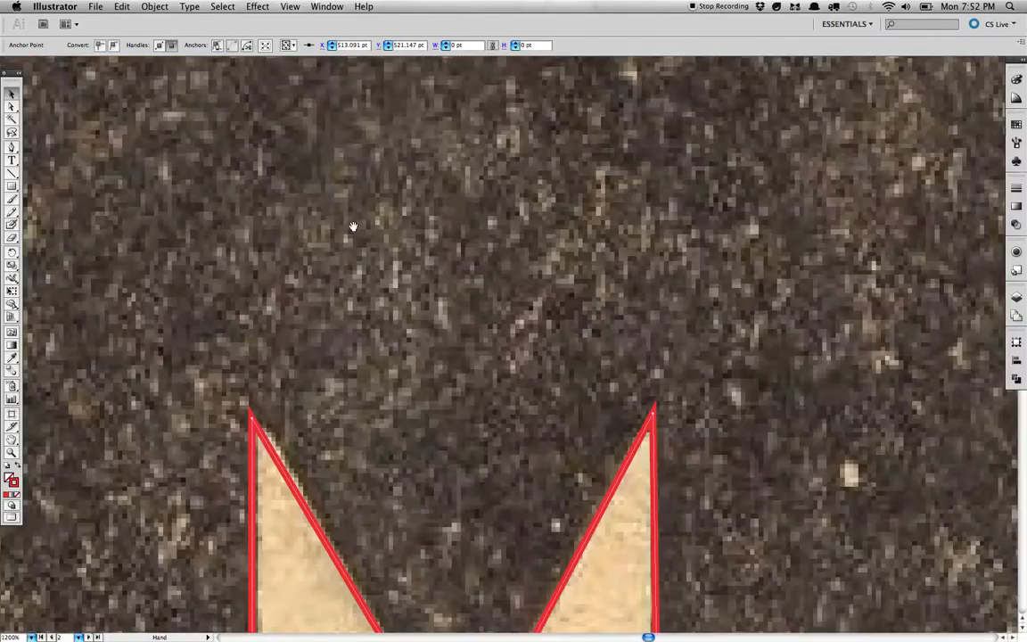
pyautogui.press('space')
pyautogui.moveTo(377, 243); pyautogui.dragTo(494, 375)
pyautogui.moveTo(393, 158); pyautogui.dragTo(583, 537)
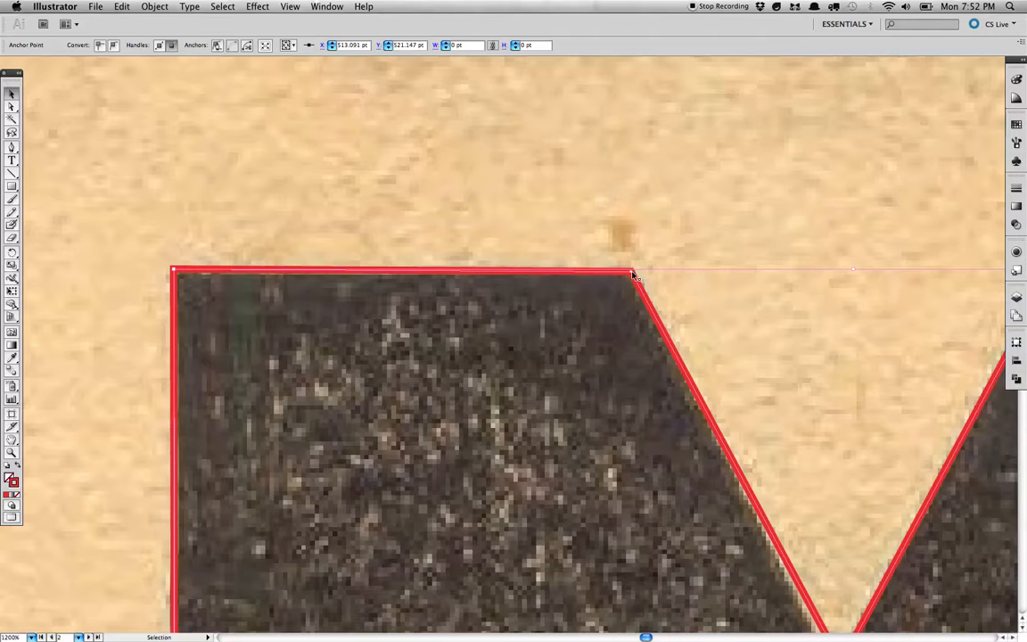
pyautogui.press('super+minus')
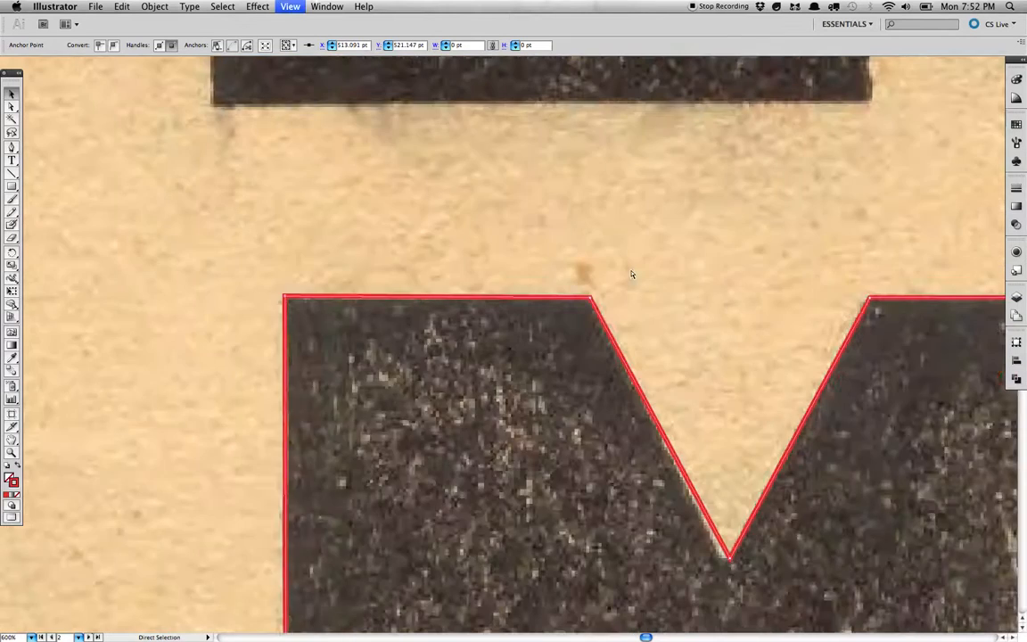
pyautogui.press('super+minus')
pyautogui.moveTo(642, 305); pyautogui.dragTo(526, 204)
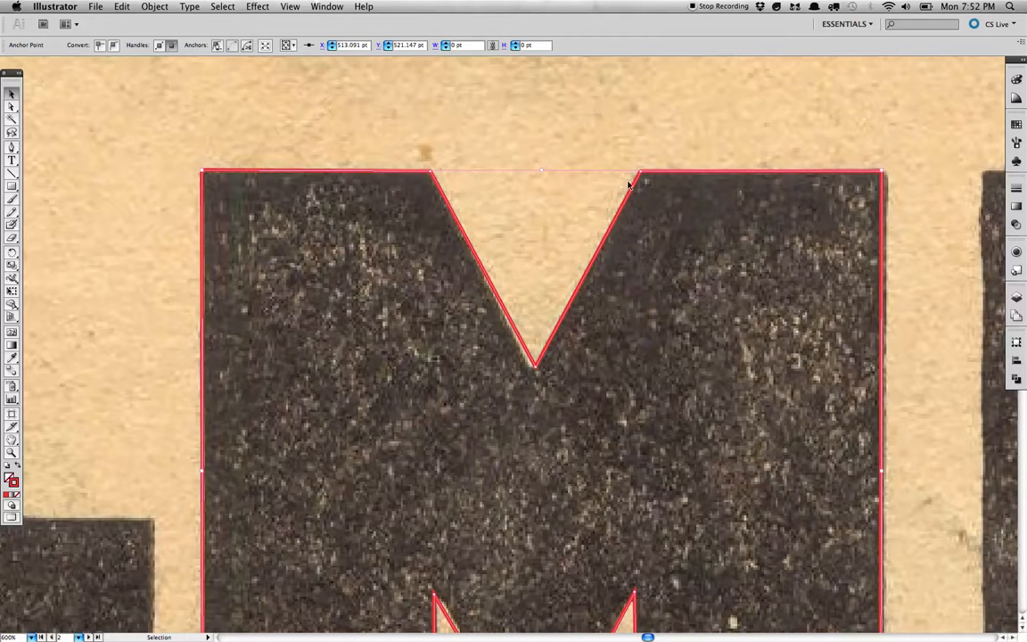
# - Select the four anchor points along the top of the M path and align them level with each other
pyautogui.click(11, 107)
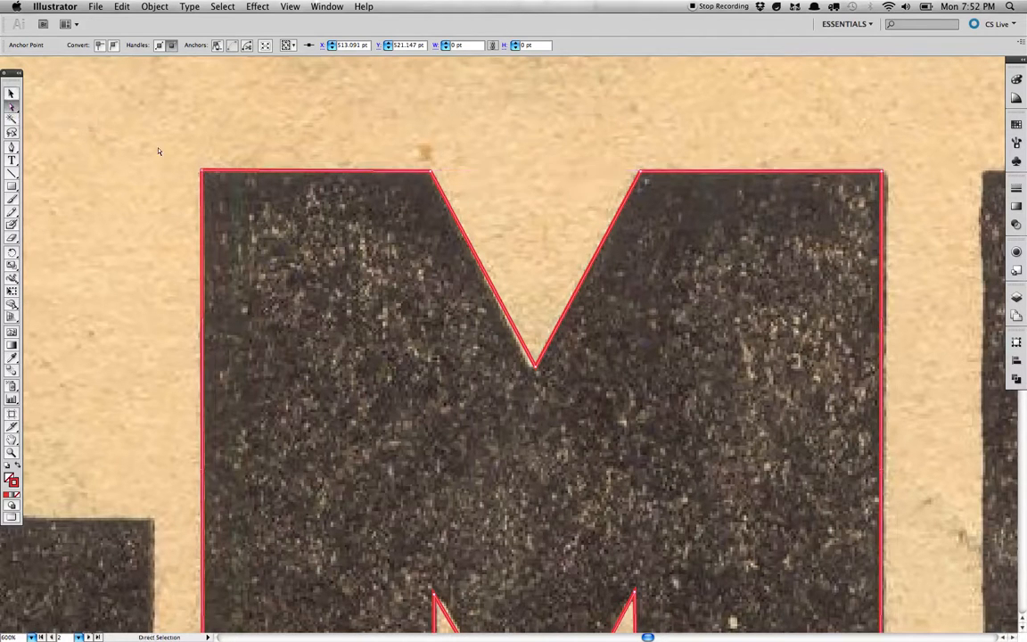
pyautogui.moveTo(161, 127); pyautogui.dragTo(898, 184)
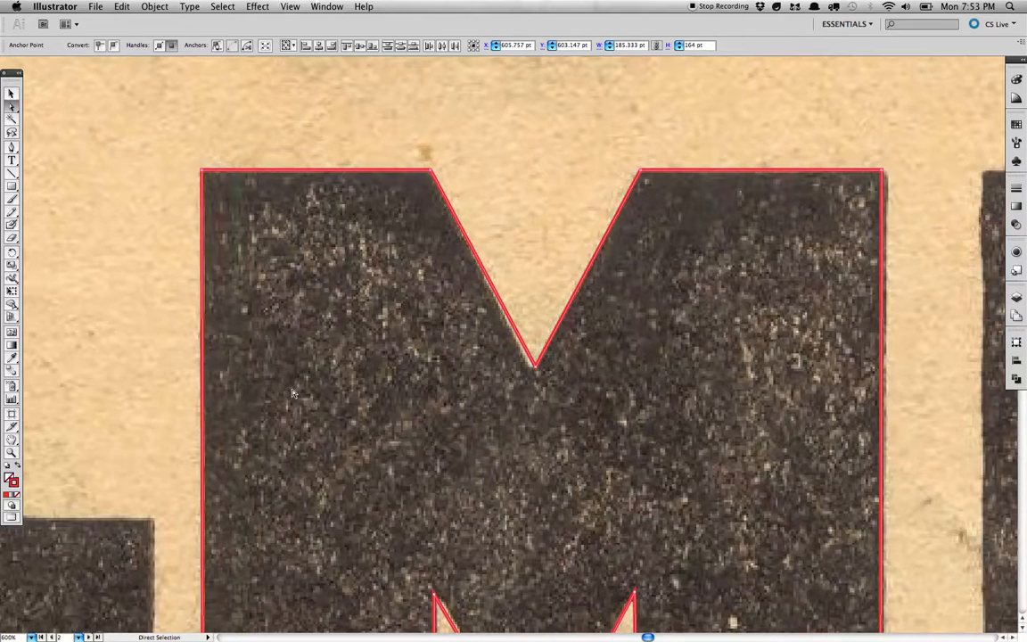
# - Straighten the outer and inner vertical edges of the M by aligning the anchor points at the ends of each edge
pyautogui.press('super+minus')
pyautogui.scroll(-5, 321, 406)
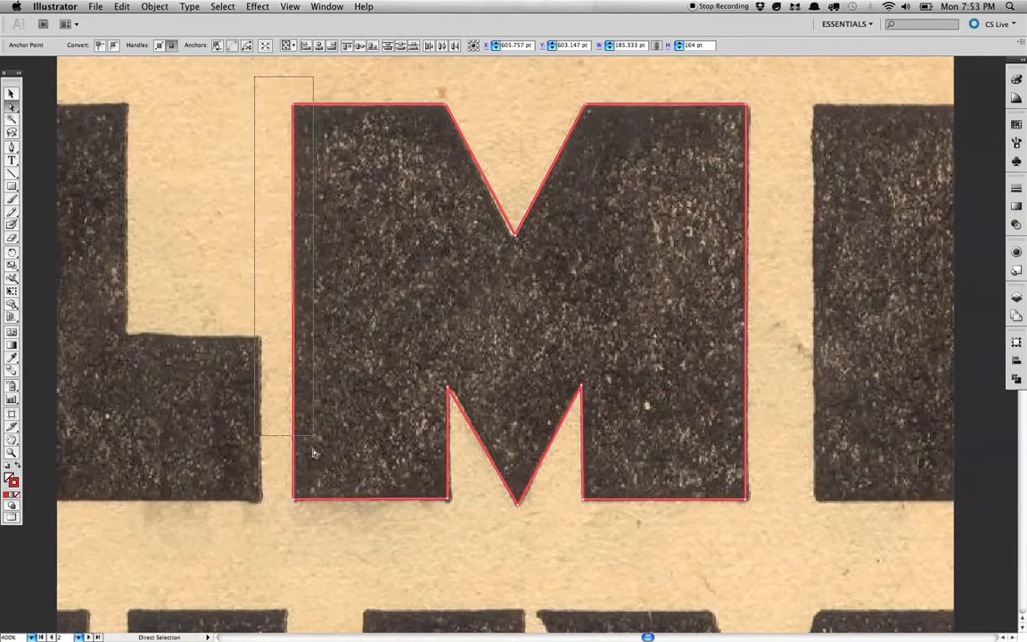
pyautogui.moveTo(733, 82); pyautogui.dragTo(799, 517)
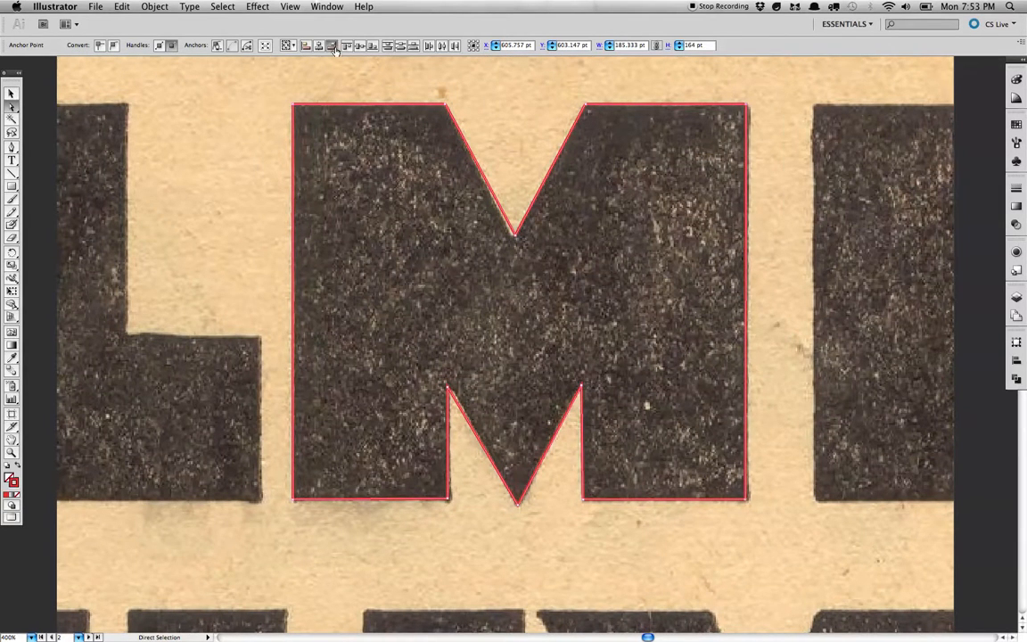
pyautogui.moveTo(429, 527); pyautogui.dragTo(472, 411)
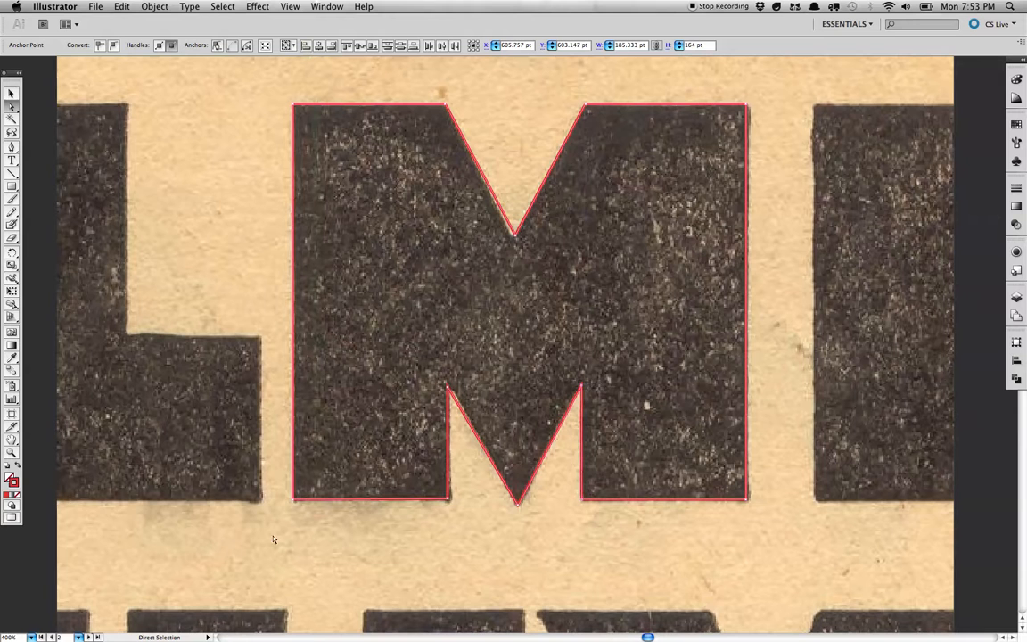
# - Level the anchor points at the feet of both legs, and center the M's upper and lower V points on one vertical line
pyautogui.moveTo(252, 472); pyautogui.dragTo(459, 522)
pyautogui.moveTo(564, 481); pyautogui.dragTo(786, 545)
pyautogui.click(514, 234)
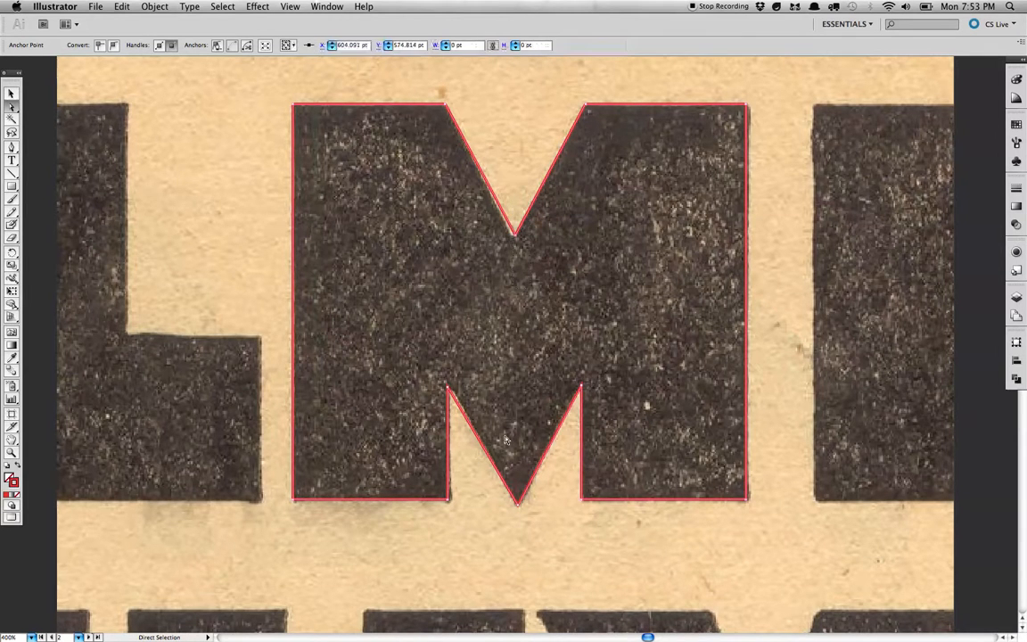
pyautogui.keyDown('shift'); pyautogui.click(518, 505); pyautogui.keyUp('shift')
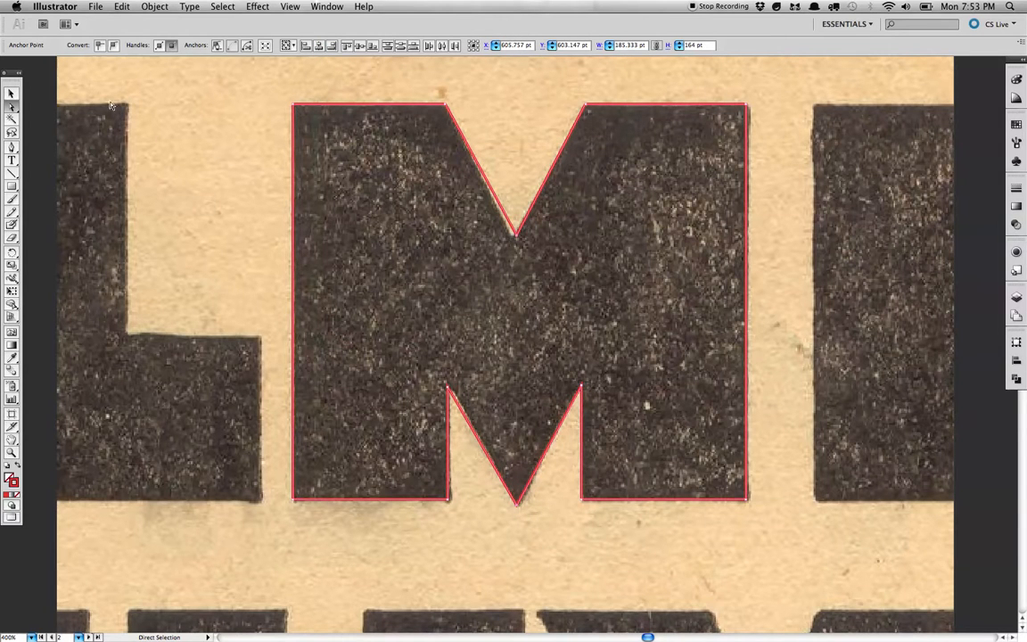
# - Level the two anchor points where the lower V meets the inner edges of the legs, and deselect the M
pyautogui.click(447, 387)
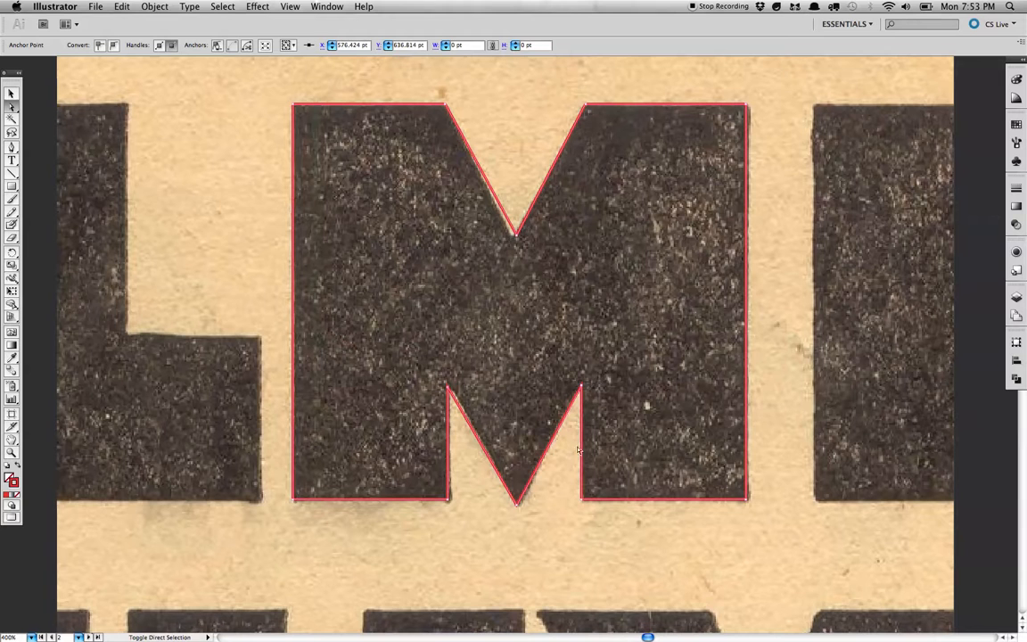
pyautogui.keyDown('shift'); pyautogui.click(581, 387); pyautogui.keyUp('shift')
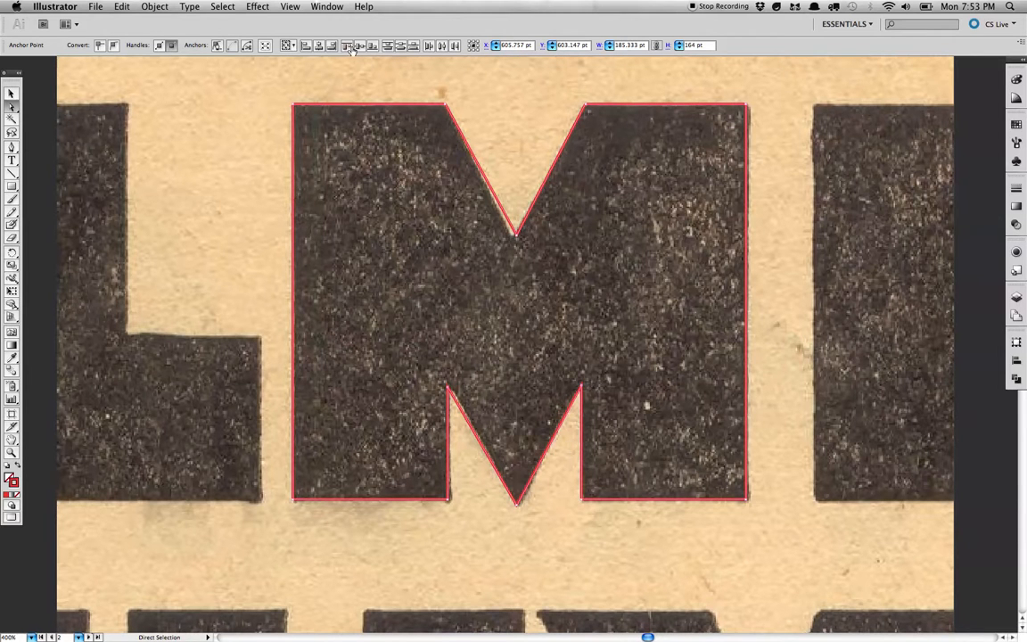
pyautogui.click(13, 92)
pyautogui.click(163, 116)
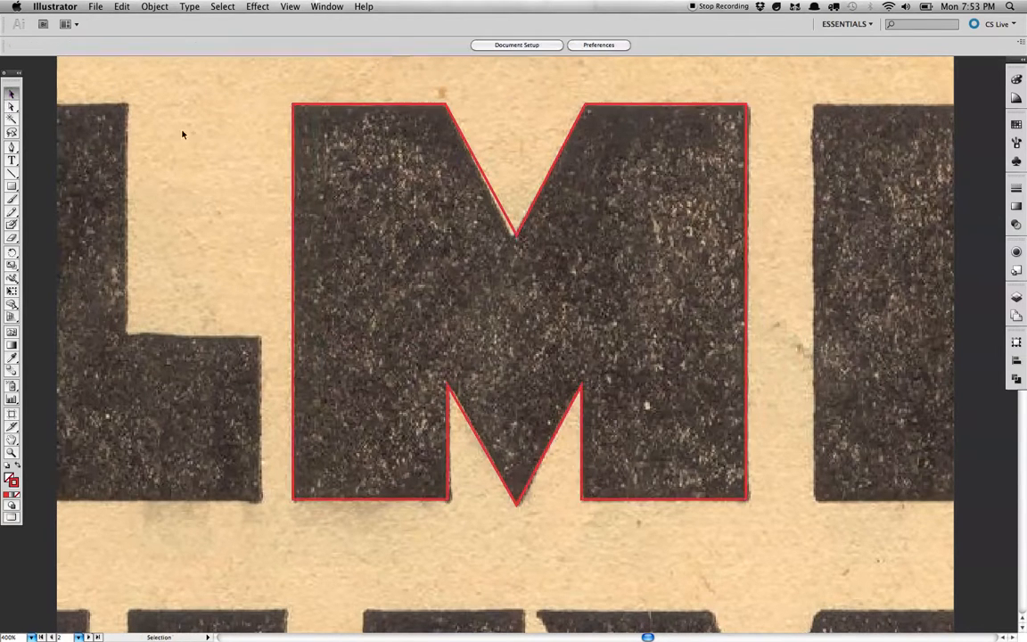
# - Unlock Layer 1 and delete the scanned lettering and paper background behind the traced M
pyautogui.click(1016, 299)
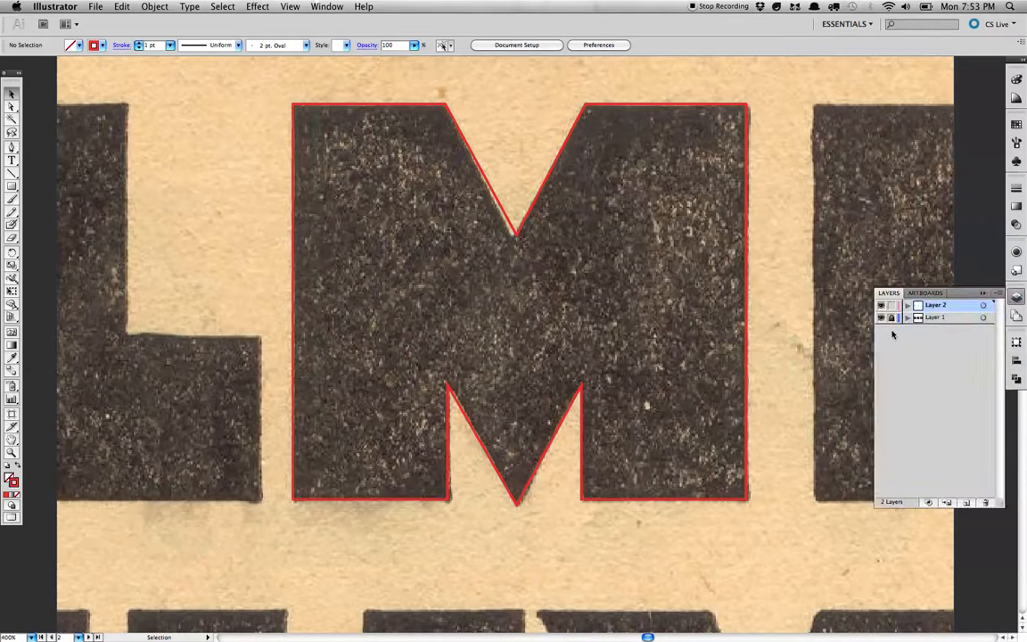
pyautogui.click(992, 296)
pyautogui.click(644, 165)
pyautogui.click(39, 246)
pyautogui.click(167, 257)
pyautogui.press('Delete')
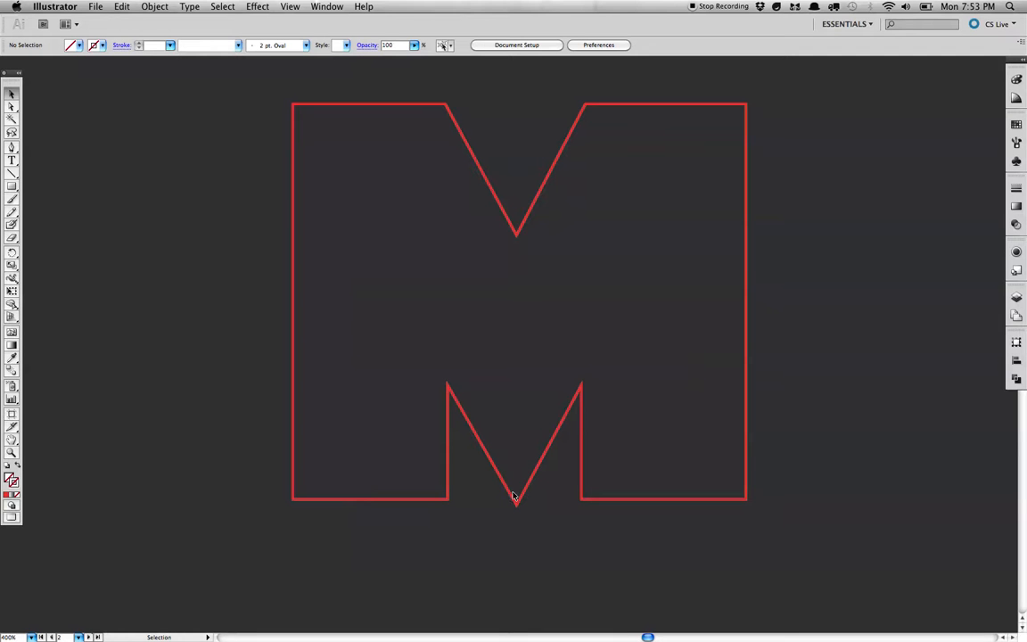
# - Align the inner vertical edges of both legs with the M's upper V corners directly above them
pyautogui.press('a')
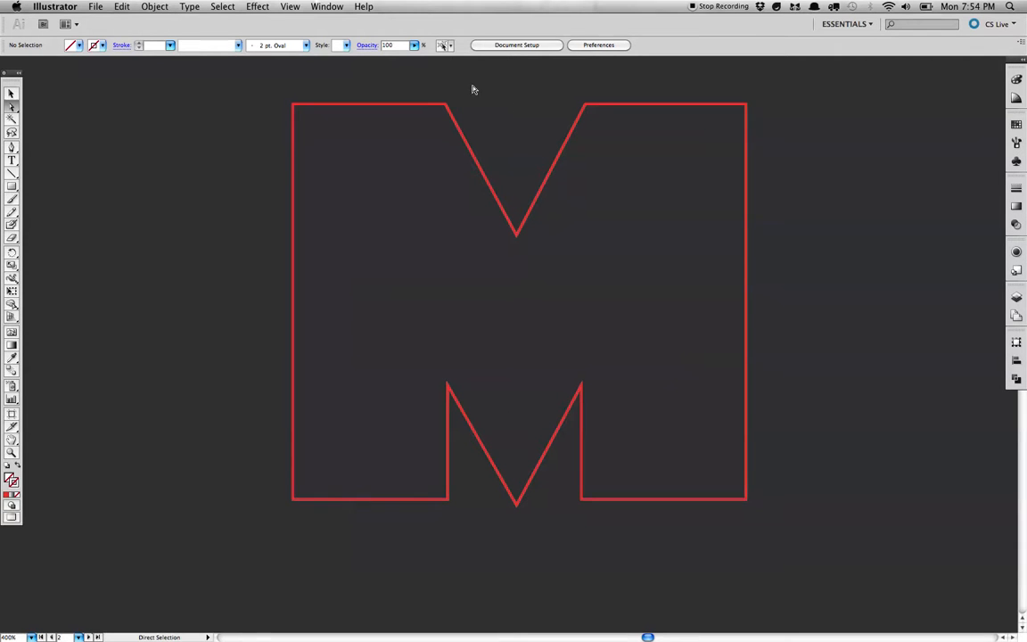
pyautogui.moveTo(435, 373); pyautogui.dragTo(468, 397)
pyautogui.moveTo(463, 436); pyautogui.dragTo(431, 349)
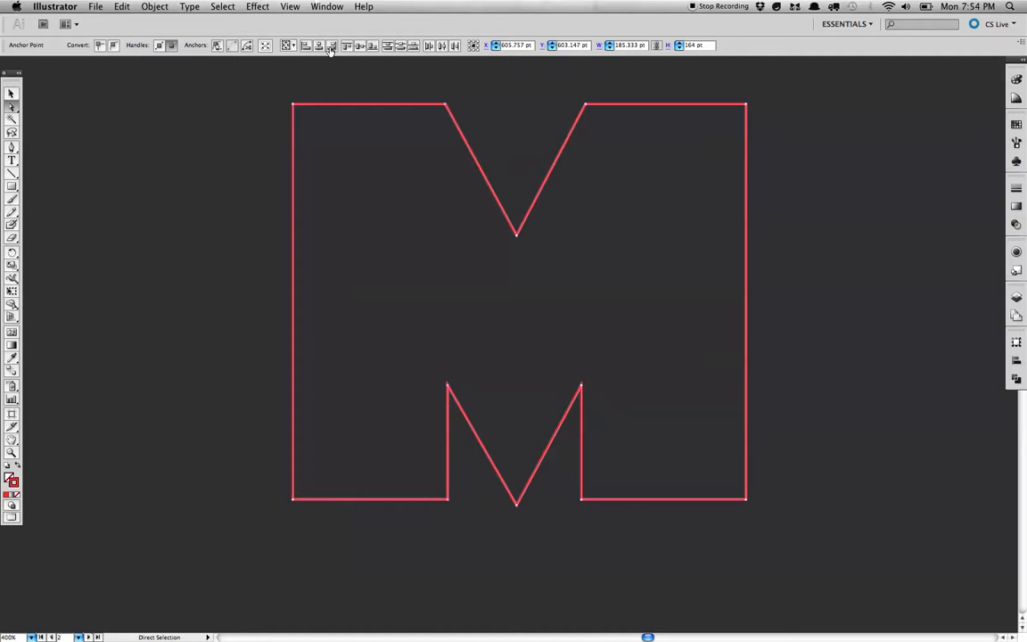
pyautogui.press('Left')
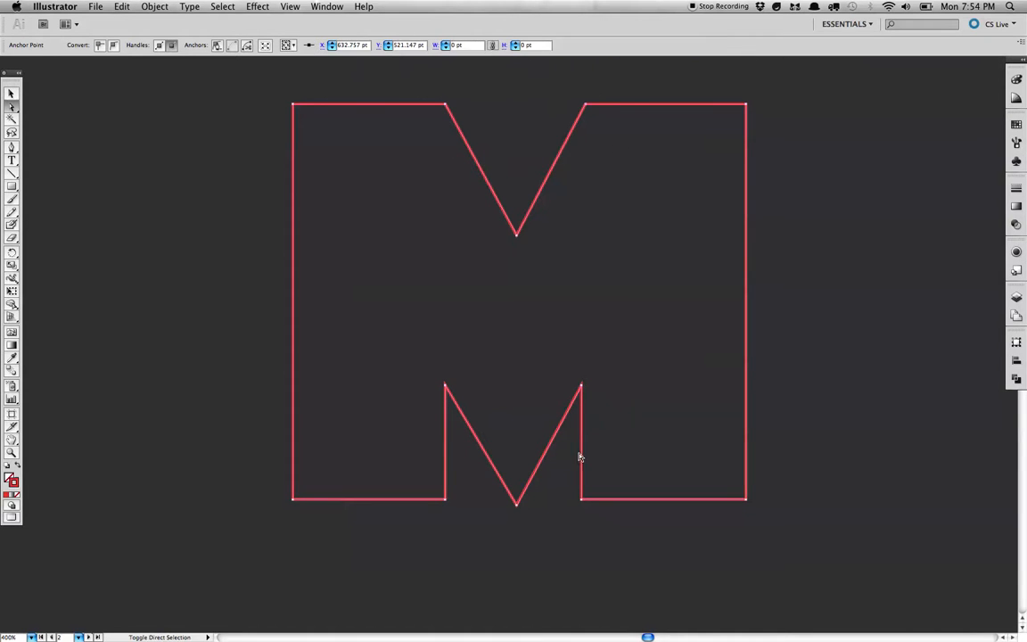
pyautogui.moveTo(561, 449); pyautogui.dragTo(622, 321)
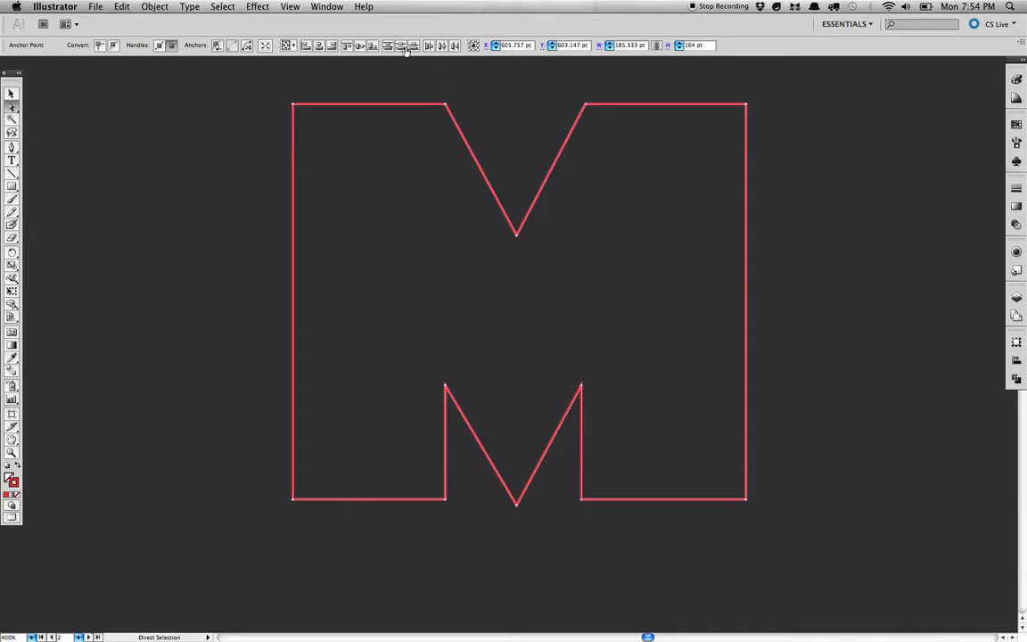
pyautogui.click(329, 47)
pyautogui.click(491, 92)
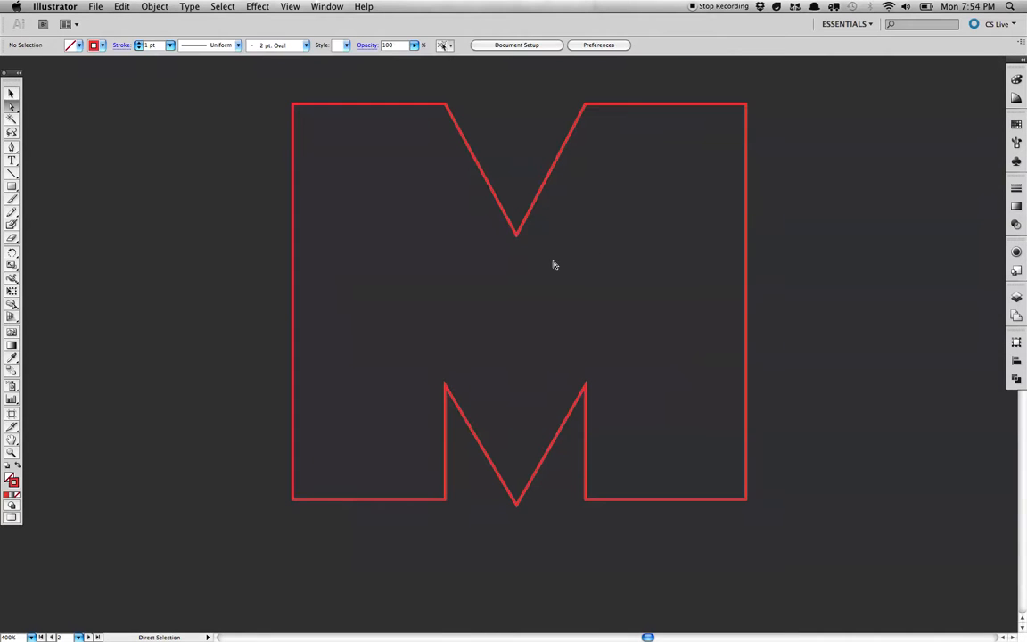
pyautogui.moveTo(514, 202); pyautogui.dragTo(527, 294)
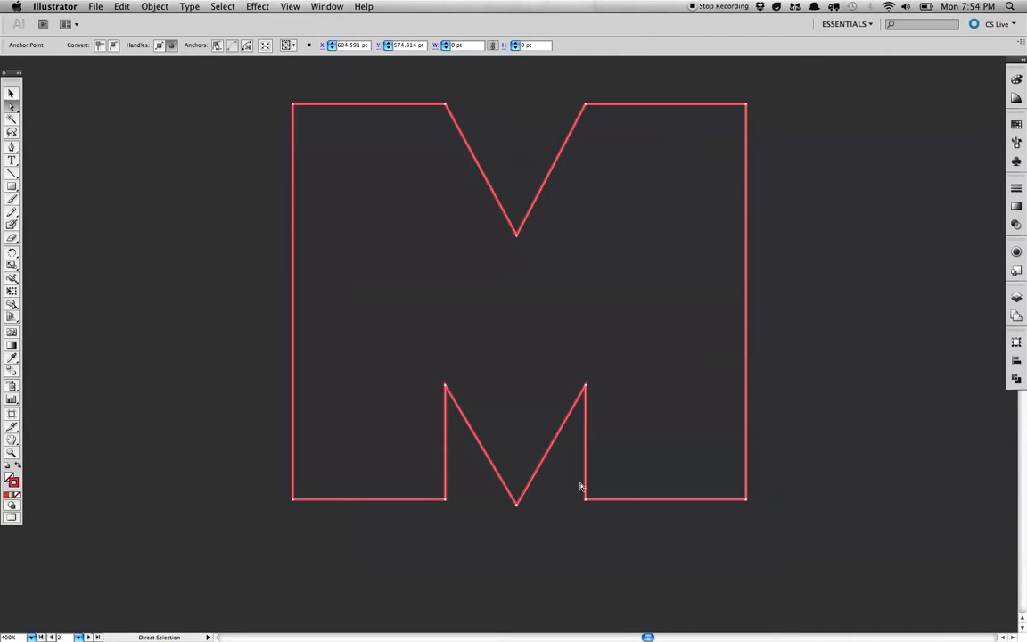
pyautogui.click(540, 484)
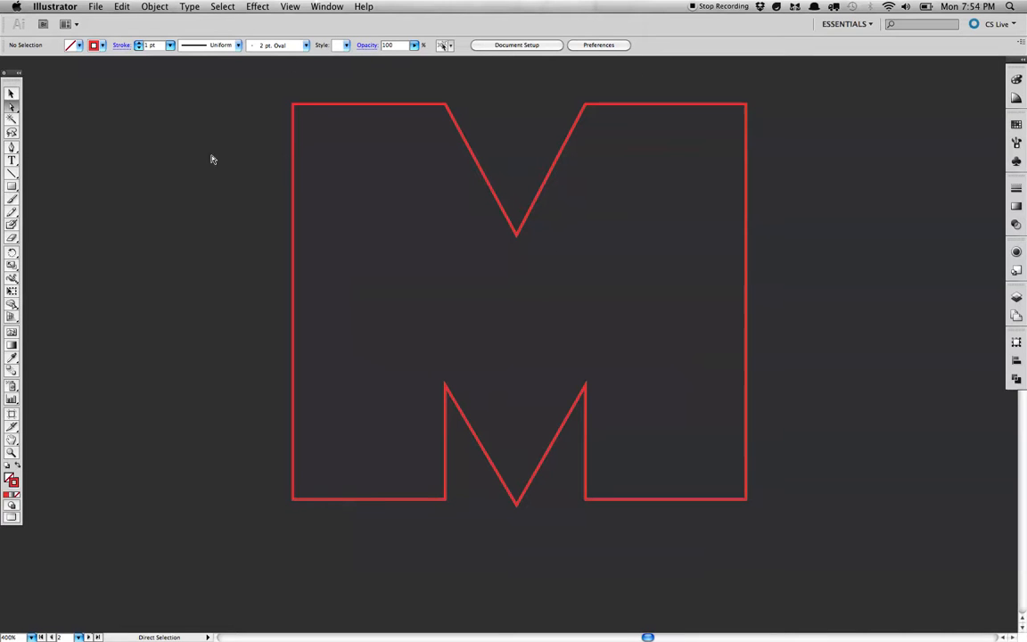
# - Go to the artboard with the velociraptor text and left-align the Shoot Back link with the paragraph
pyautogui.click(12, 93)
pyautogui.moveTo(842, 197); pyautogui.dragTo(72, 259)
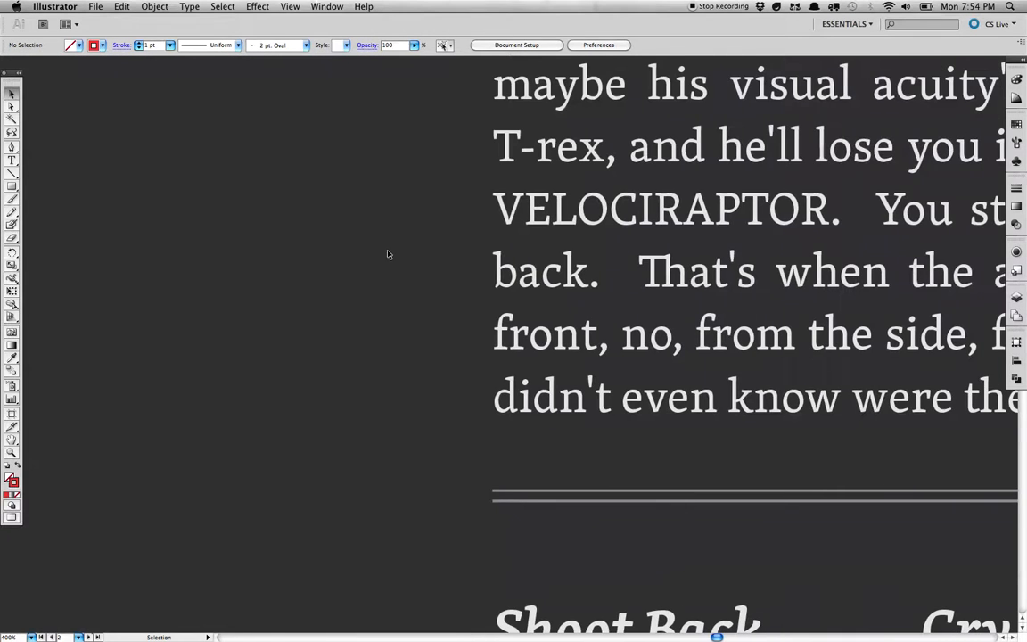
pyautogui.press('super+minus')
pyautogui.moveTo(818, 270); pyautogui.dragTo(600, 259)
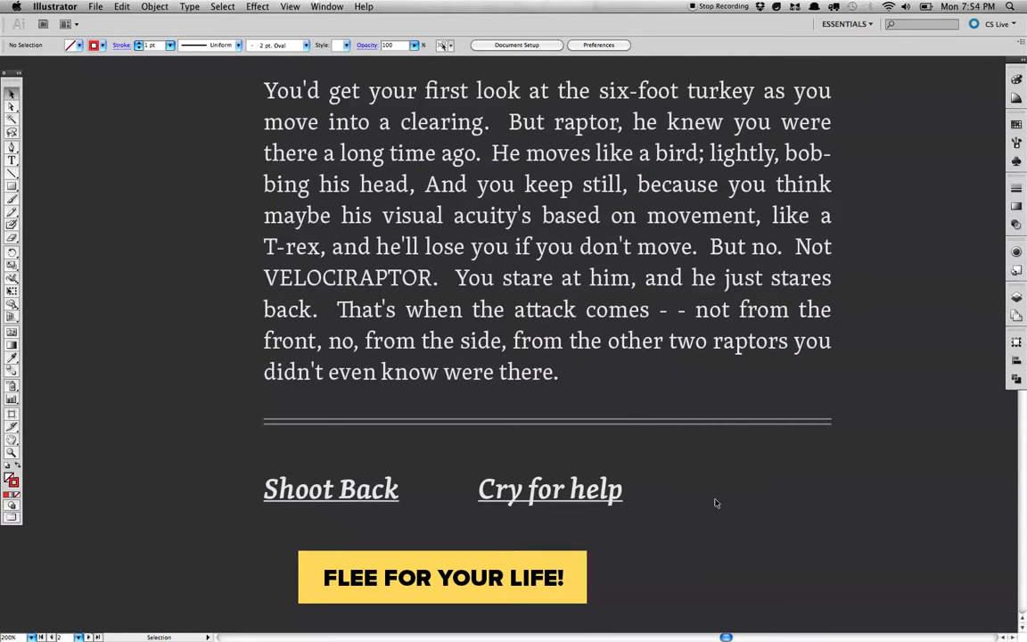
pyautogui.moveTo(724, 507); pyautogui.dragTo(699, 478)
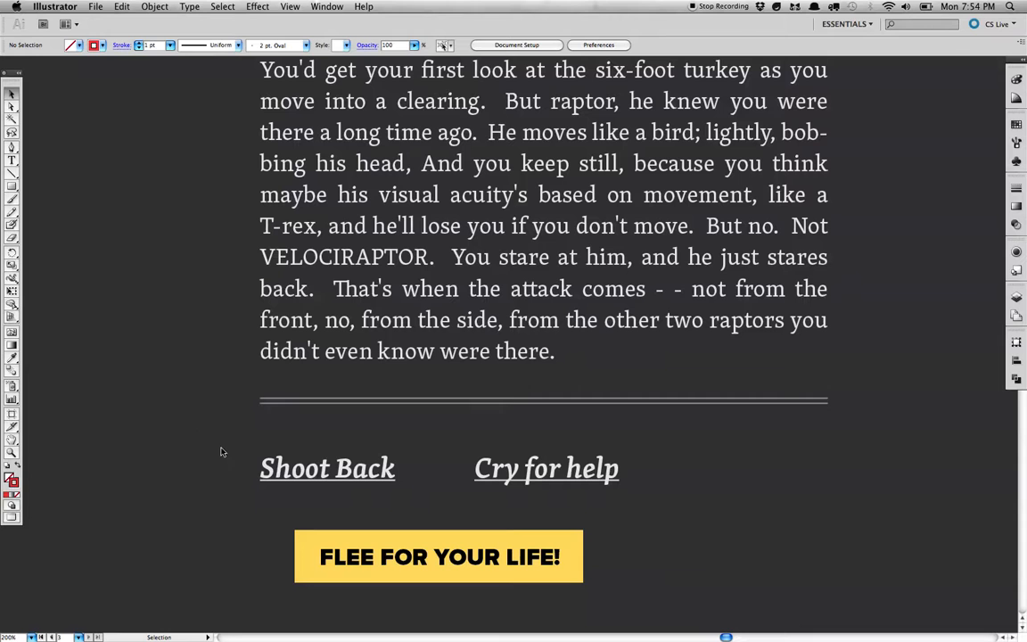
pyautogui.click(305, 489)
pyautogui.keyDown('shift'); pyautogui.click(274, 290); pyautogui.keyUp('shift')
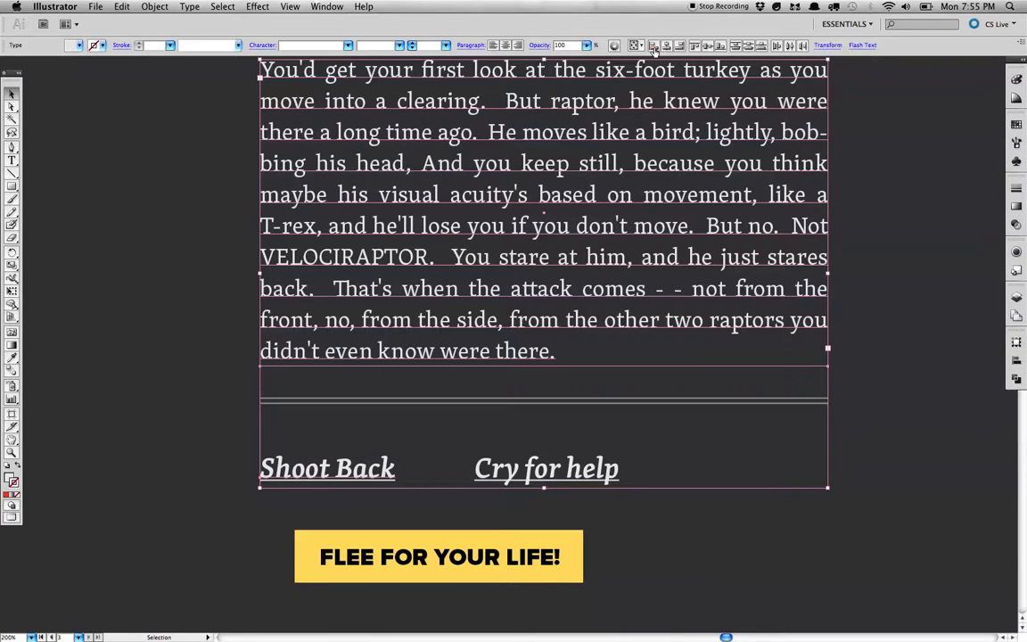
pyautogui.click(202, 412)
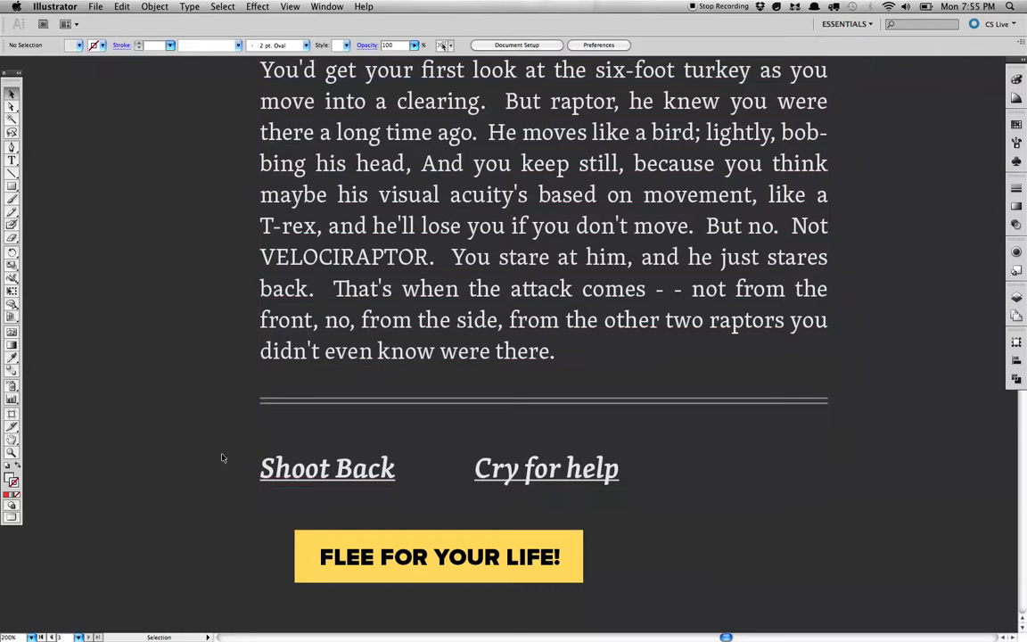
# - Group the FLEE FOR YOUR LIFE! text with its yellow rectangle
pyautogui.moveTo(225, 507); pyautogui.dragTo(430, 584)
pyautogui.click(259, 546)
pyautogui.click(331, 567)
pyautogui.moveTo(273, 527); pyautogui.dragTo(384, 573)
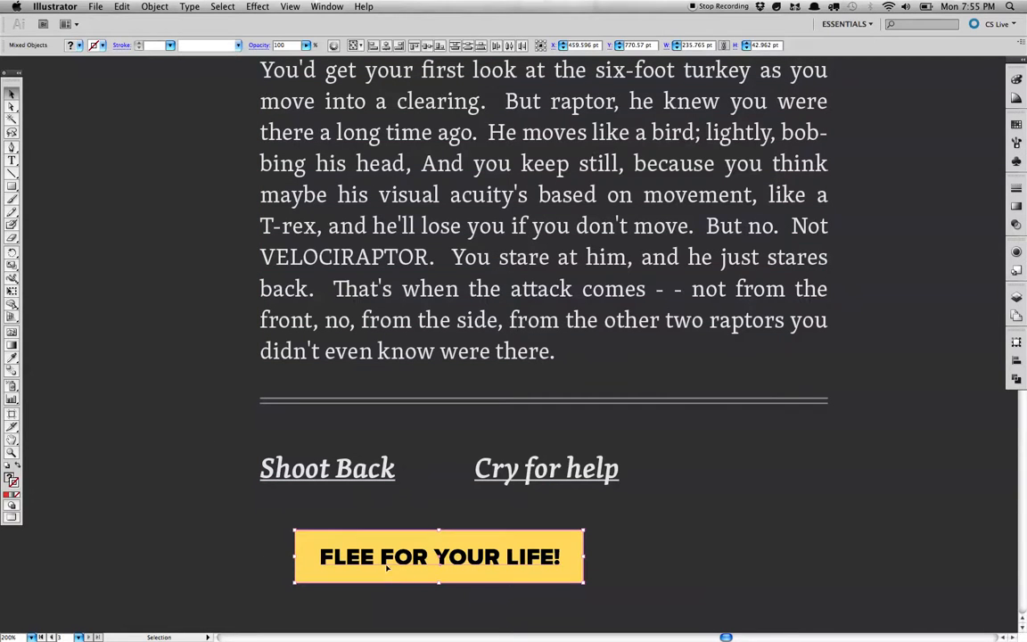
pyautogui.press('super+g')
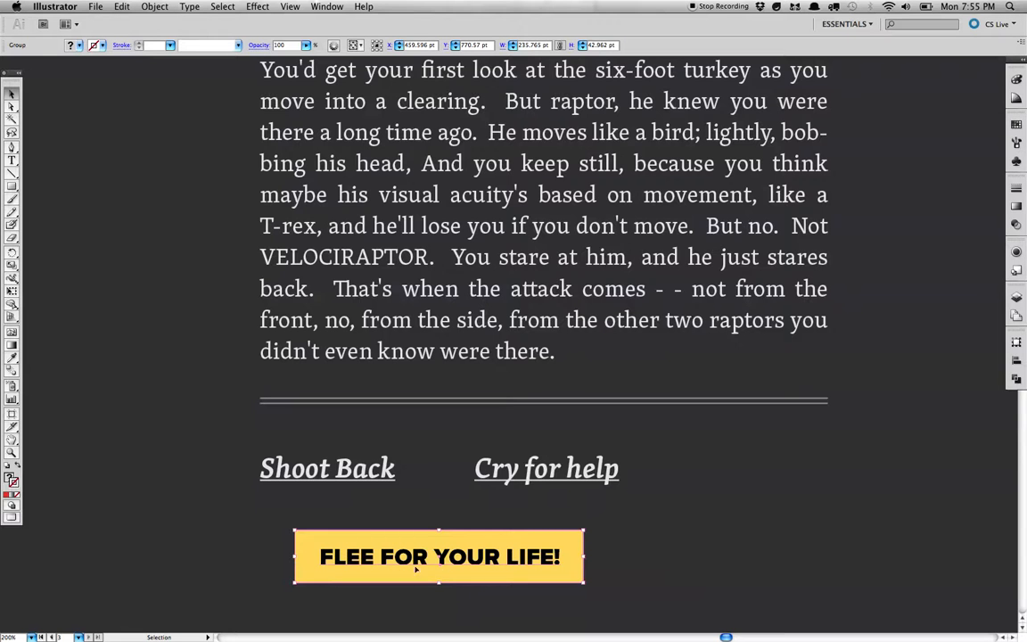
# - Left-align the grouped yellow button with the Shoot Back link
pyautogui.keyDown('shift'); pyautogui.click(327, 473); pyautogui.keyUp('shift')
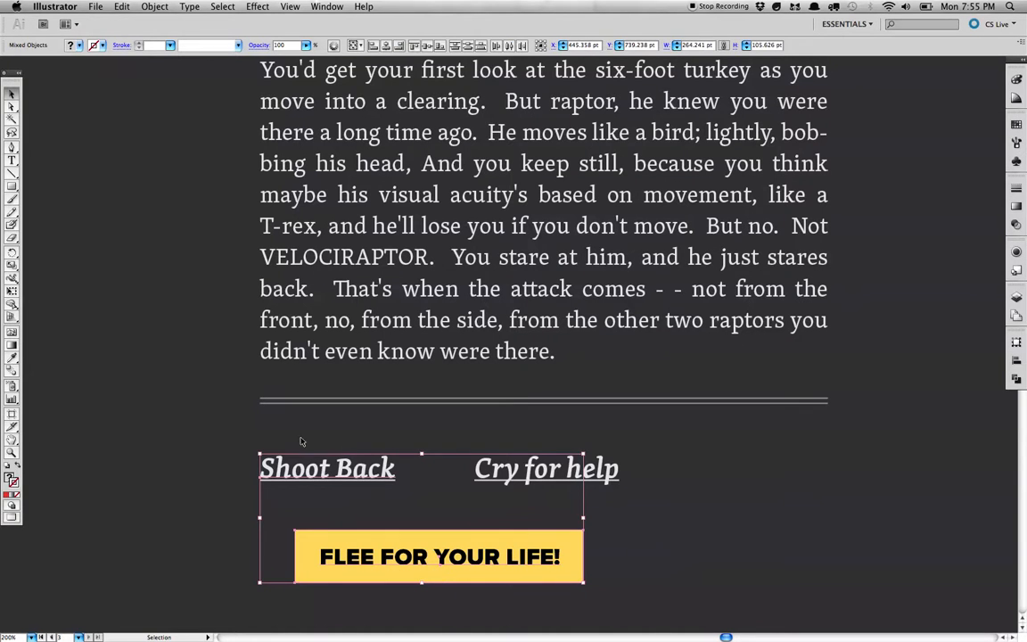
pyautogui.click(373, 46)
pyautogui.click(178, 389)
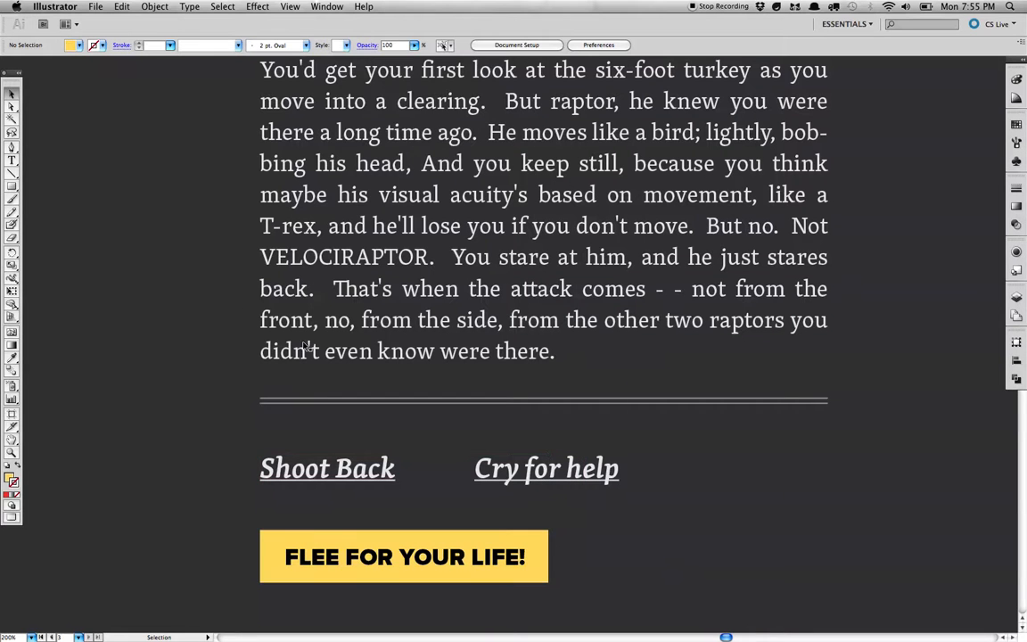
# - Select the paragraph, divider lines, Shoot Back link and yellow button, switch alignment to Align to Key Object, and deselect everything
pyautogui.scroll(-3, 500, 361)
pyautogui.hscroll(3, 499, 361)
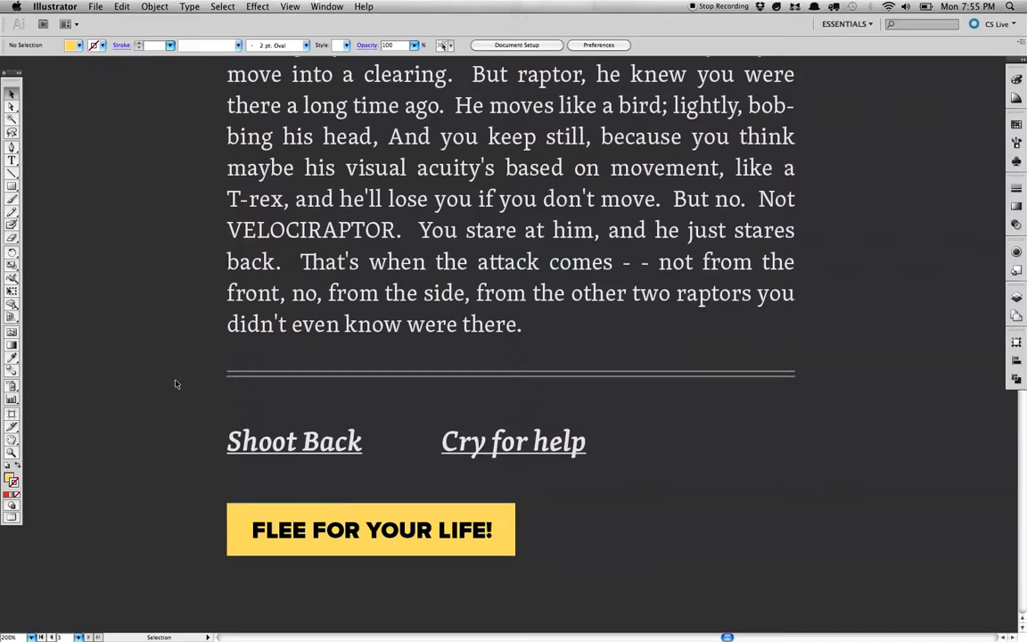
pyautogui.moveTo(158, 242); pyautogui.dragTo(360, 576)
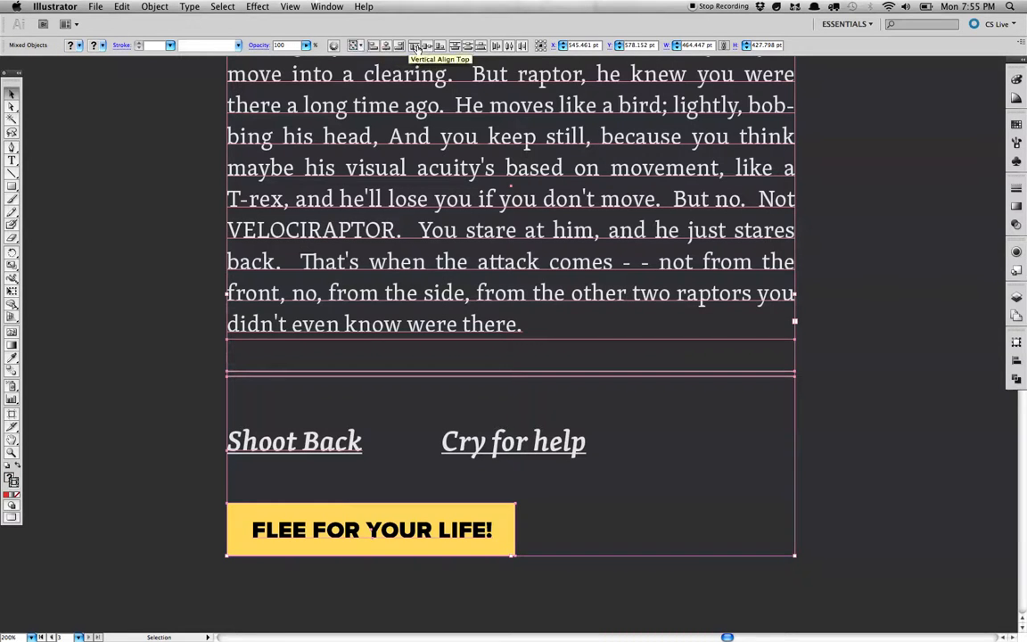
pyautogui.click(361, 46)
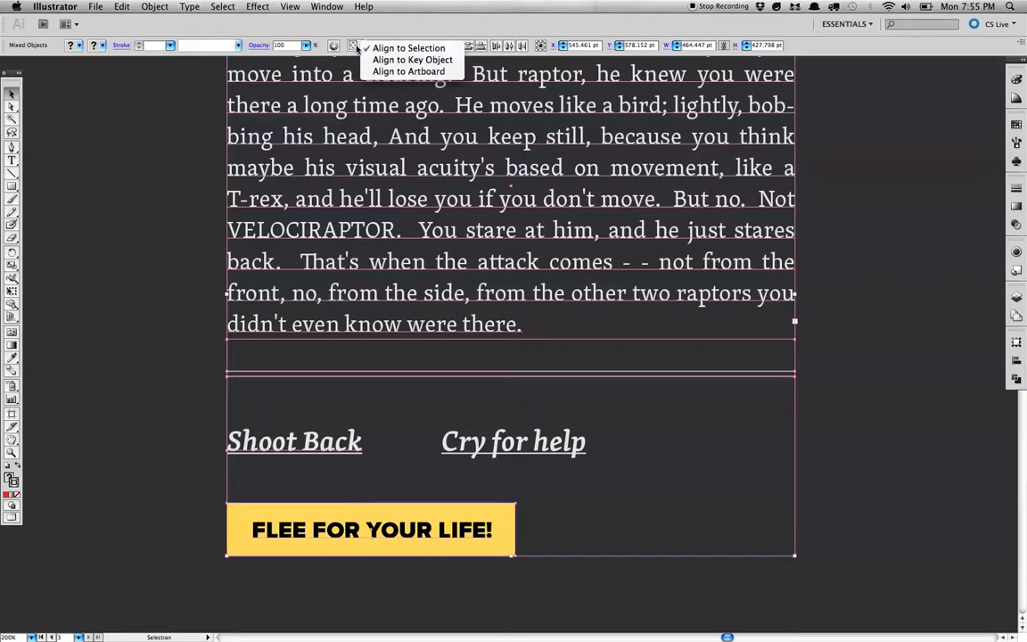
pyautogui.click(456, 59)
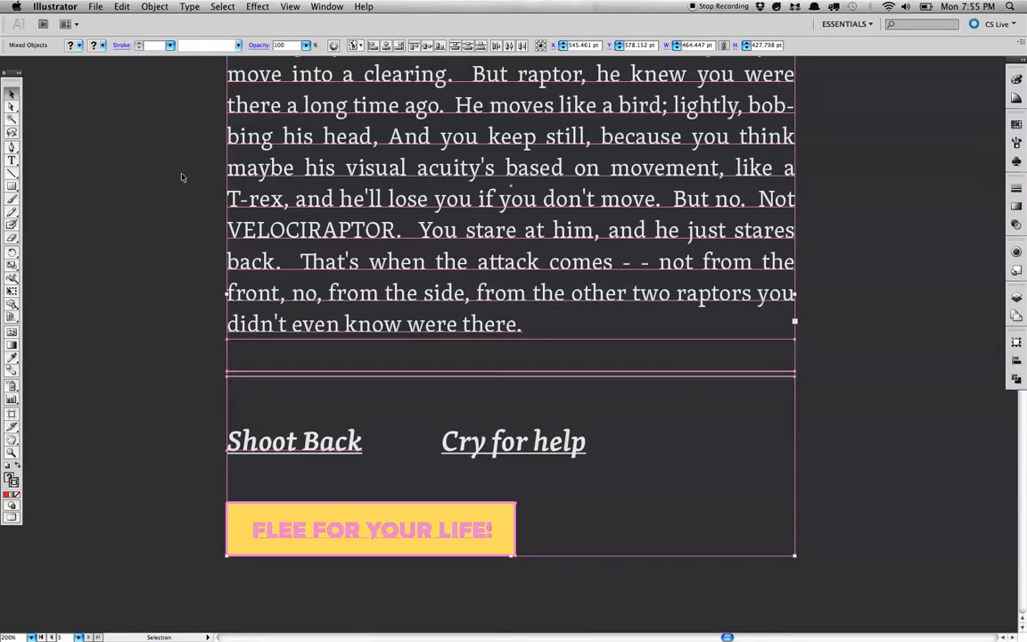
pyautogui.click(179, 227)
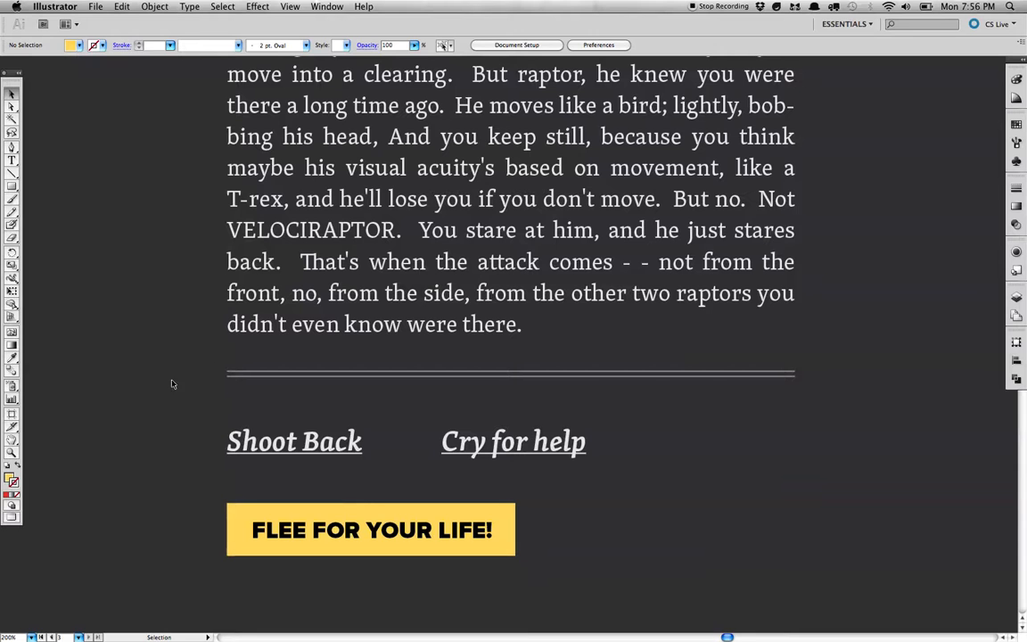
# - Group the Shoot Back and Cry for help links and shift the group to the right along its row
pyautogui.moveTo(184, 413); pyautogui.dragTo(584, 478)
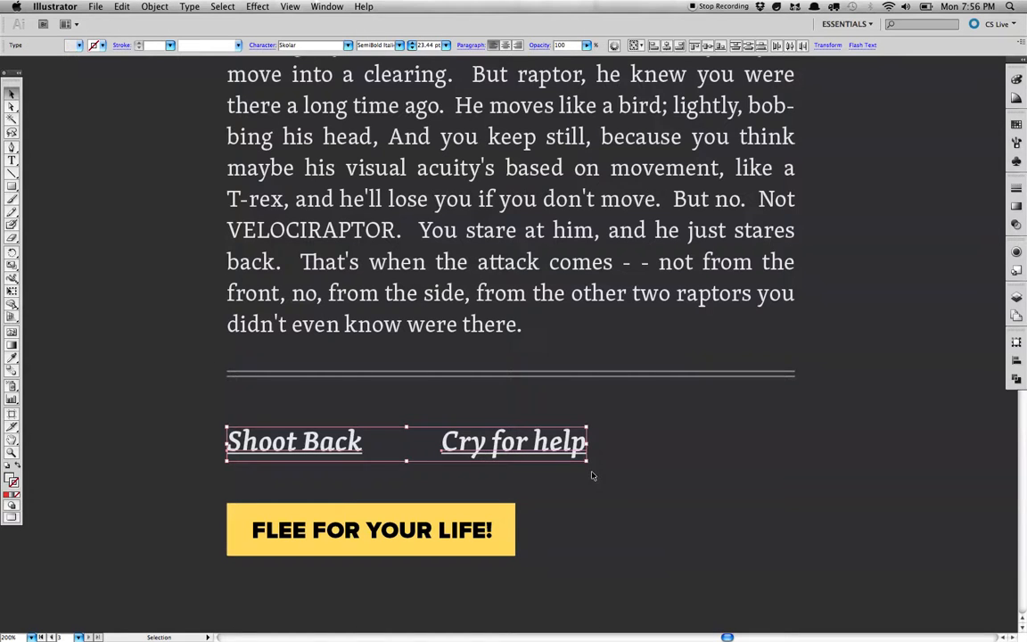
pyautogui.press('super+g')
pyautogui.click(188, 423)
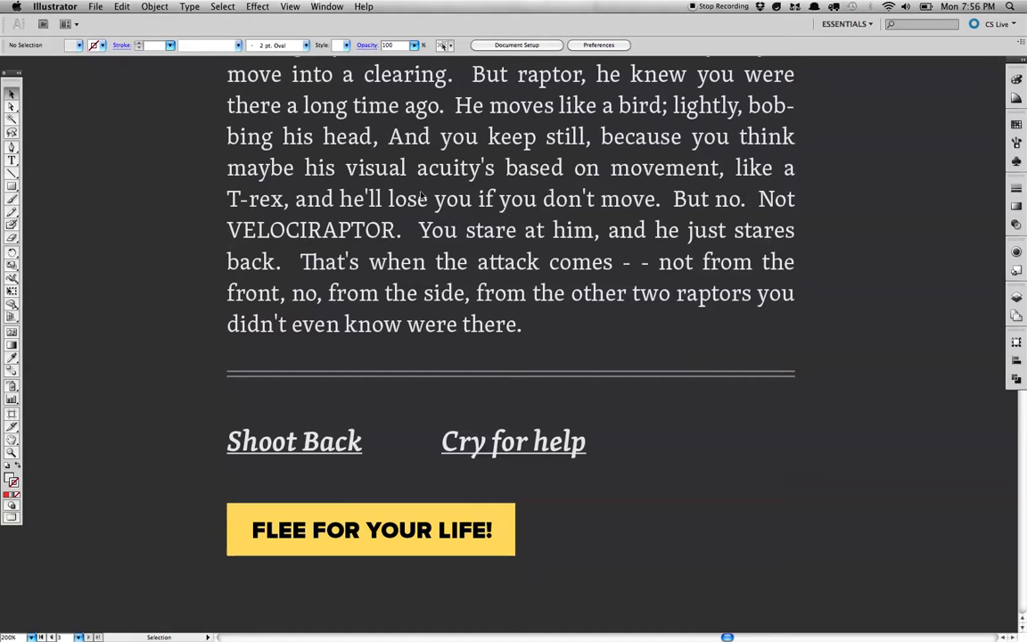
pyautogui.moveTo(326, 441); pyautogui.dragTo(419, 443)
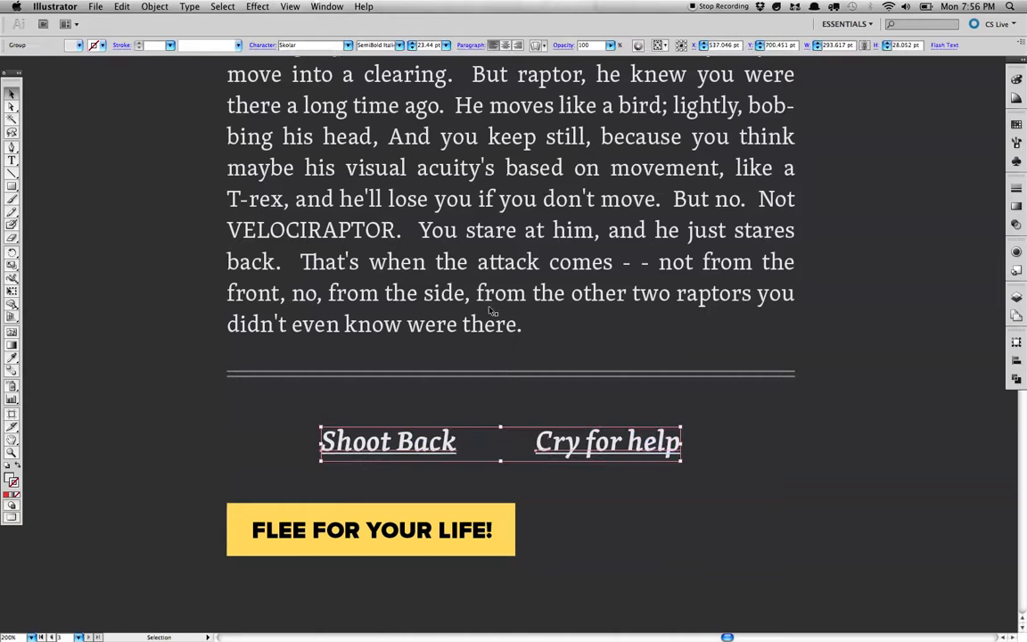
# - Left-align the links group to the paragraph, using Align to Key Object with the paragraph as the key object
pyautogui.moveTo(152, 225); pyautogui.dragTo(306, 297)
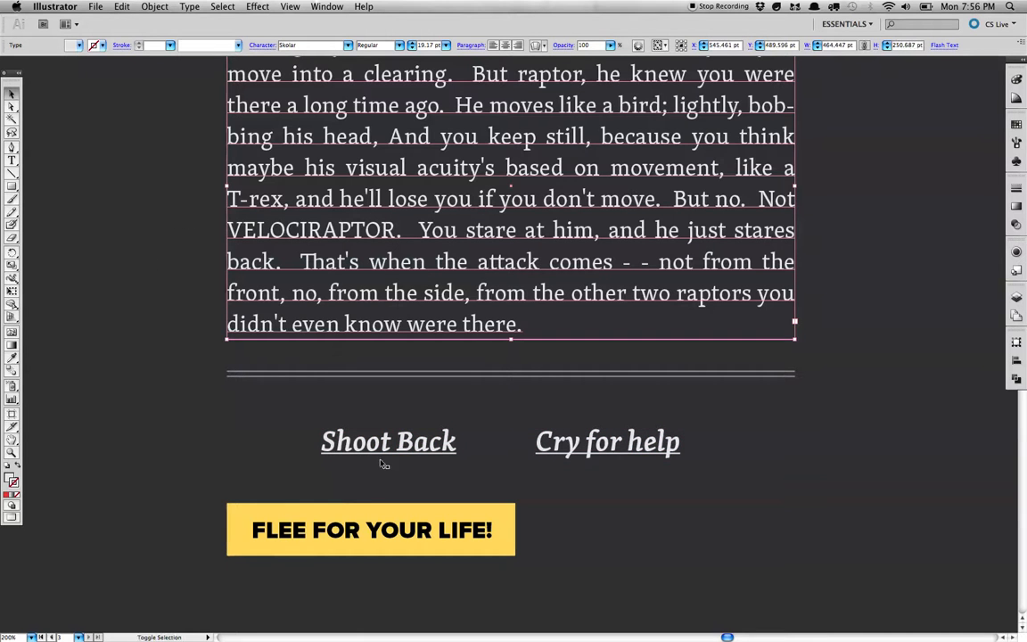
pyautogui.keyDown('shift'); pyautogui.click(385, 447); pyautogui.keyUp('shift')
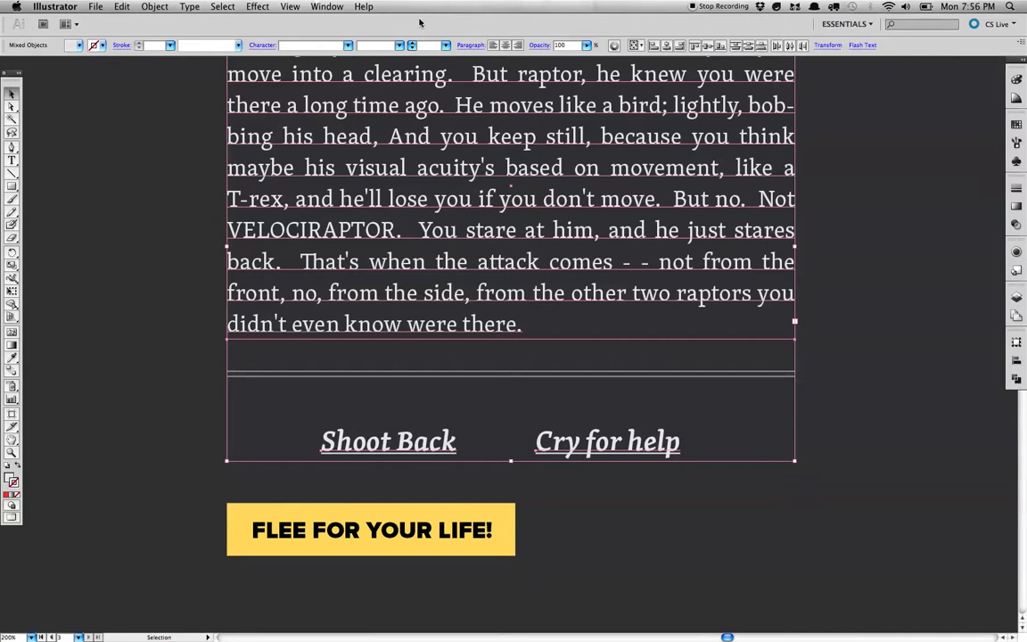
pyautogui.click(640, 45)
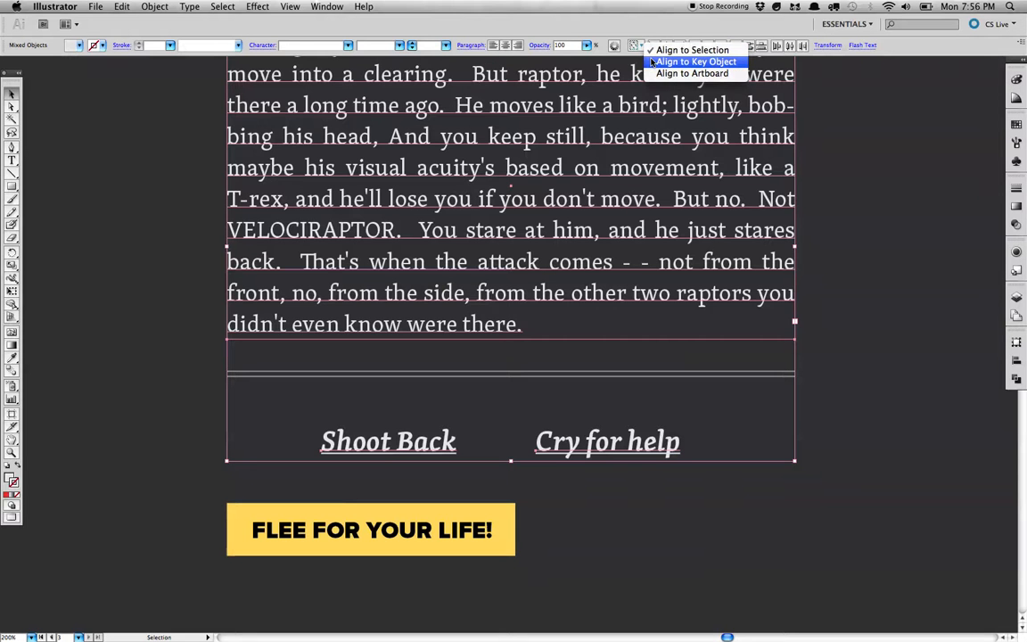
pyautogui.click(652, 62)
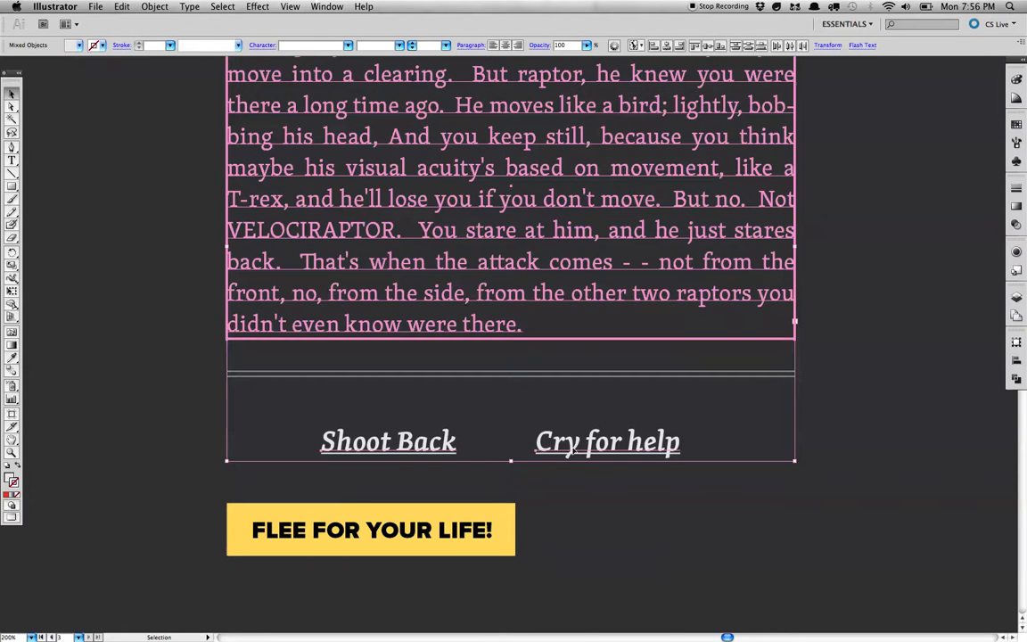
pyautogui.click(514, 214)
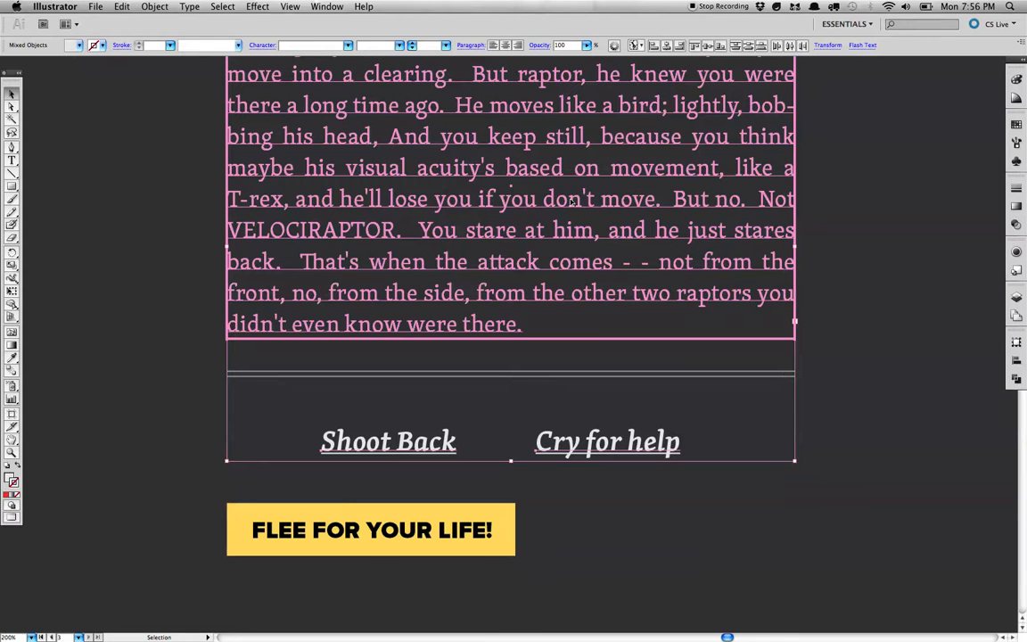
pyautogui.click(658, 49)
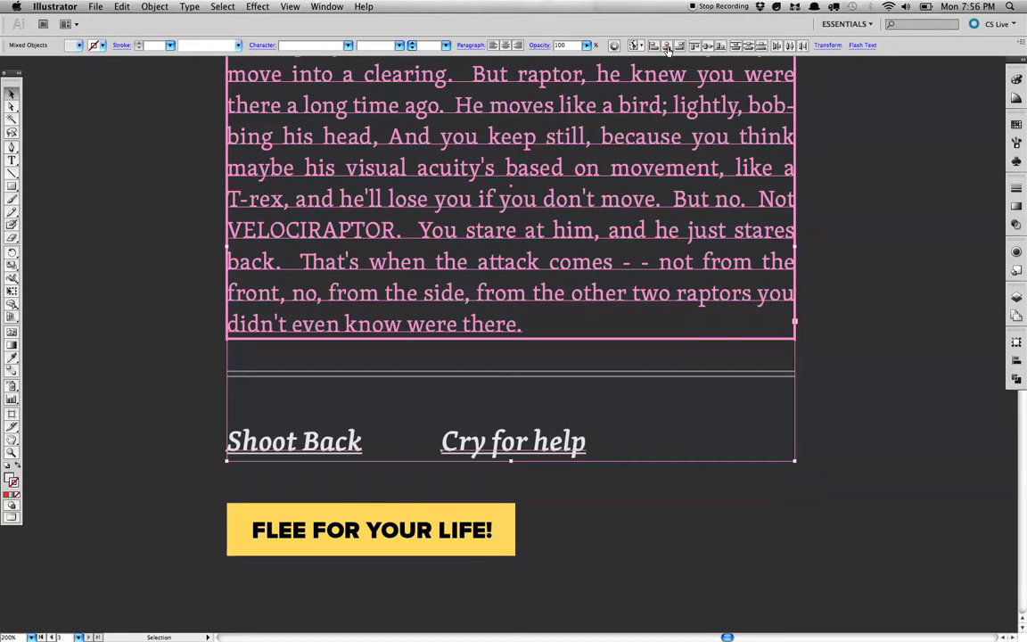
# - Try right alignment for the links group, settle on centering it horizontally to the key paragraph, and deselect everything
pyautogui.click(667, 46)
pyautogui.click(678, 46)
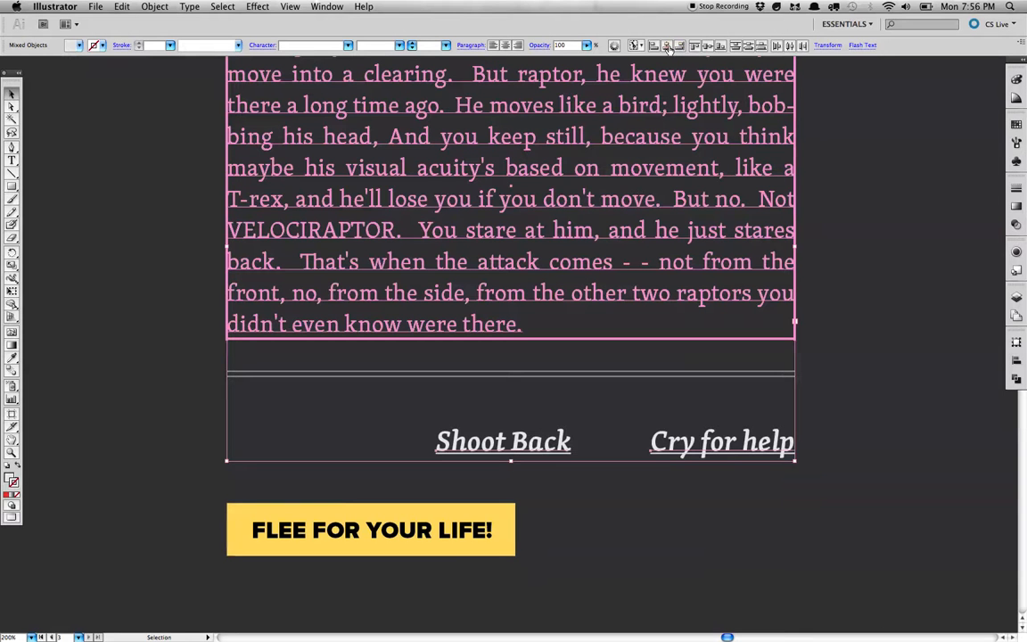
pyautogui.click(666, 46)
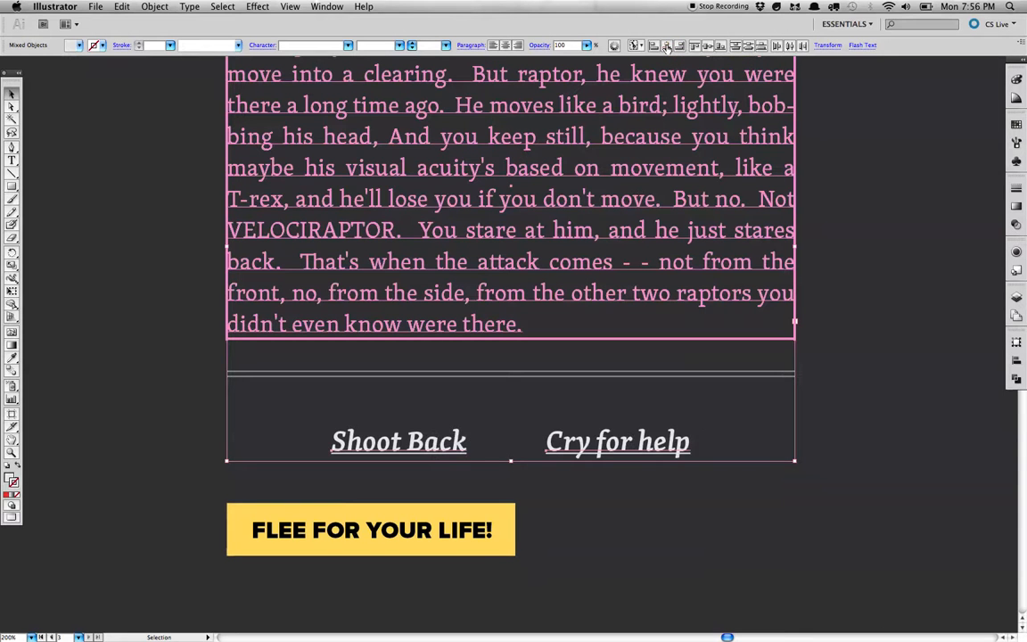
pyautogui.click(881, 359)
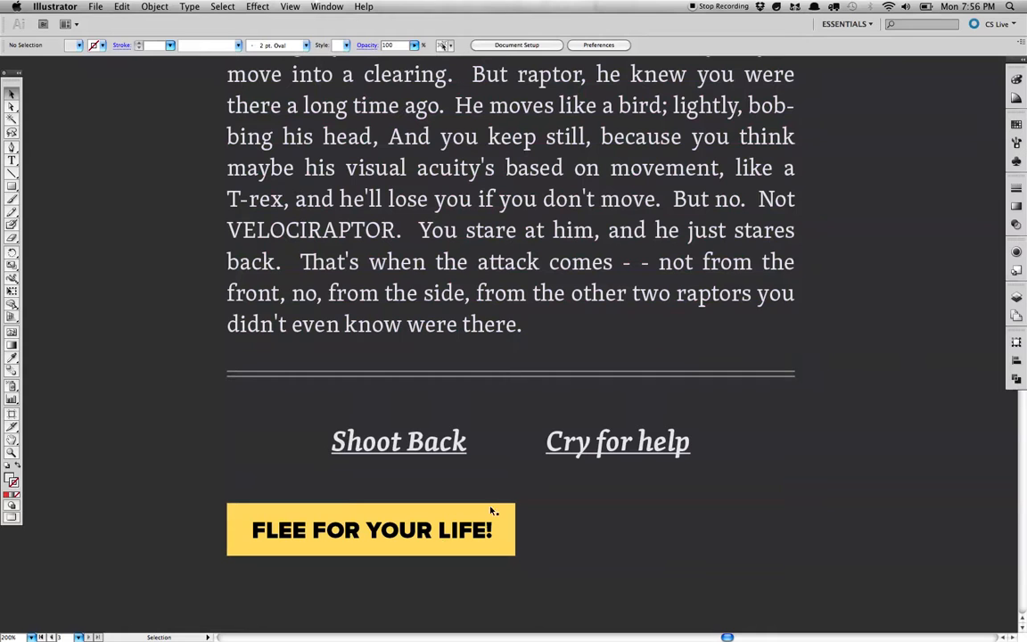
# - Center the yellow button horizontally to the paragraph, using Align to Key Object with the paragraph as the key object
pyautogui.click(343, 535)
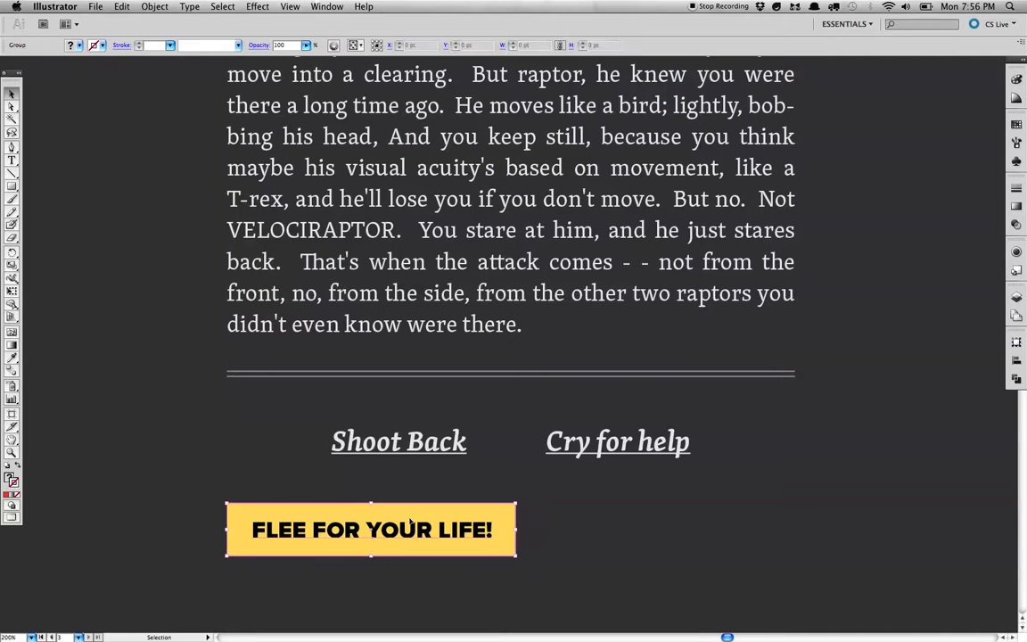
pyautogui.keyDown('shift'); pyautogui.click(460, 265); pyautogui.keyUp('shift')
pyautogui.click(354, 45)
pyautogui.click(374, 59)
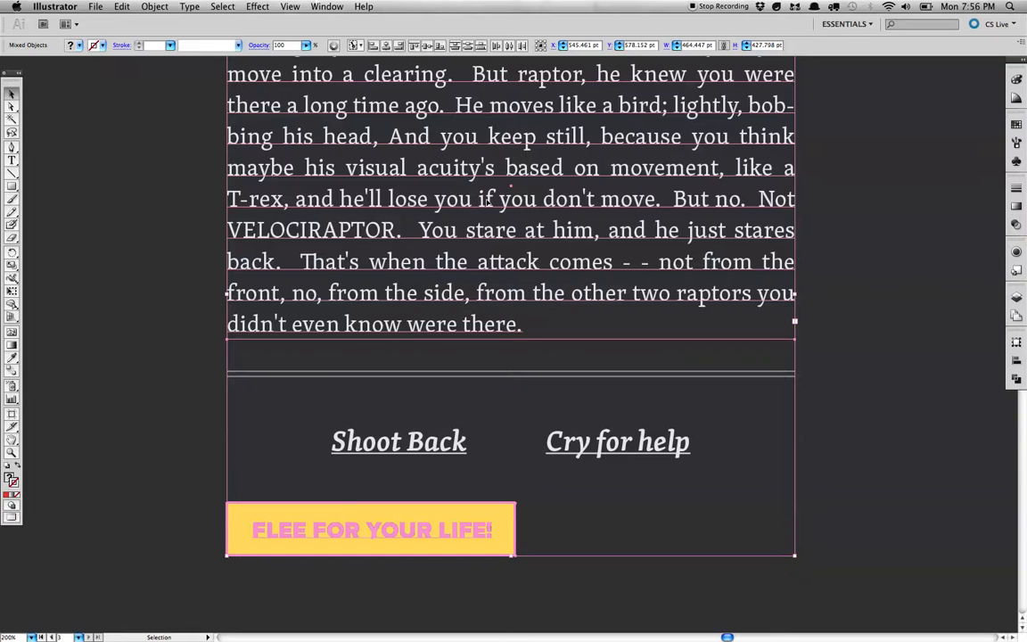
pyautogui.click(439, 182)
pyautogui.click(386, 45)
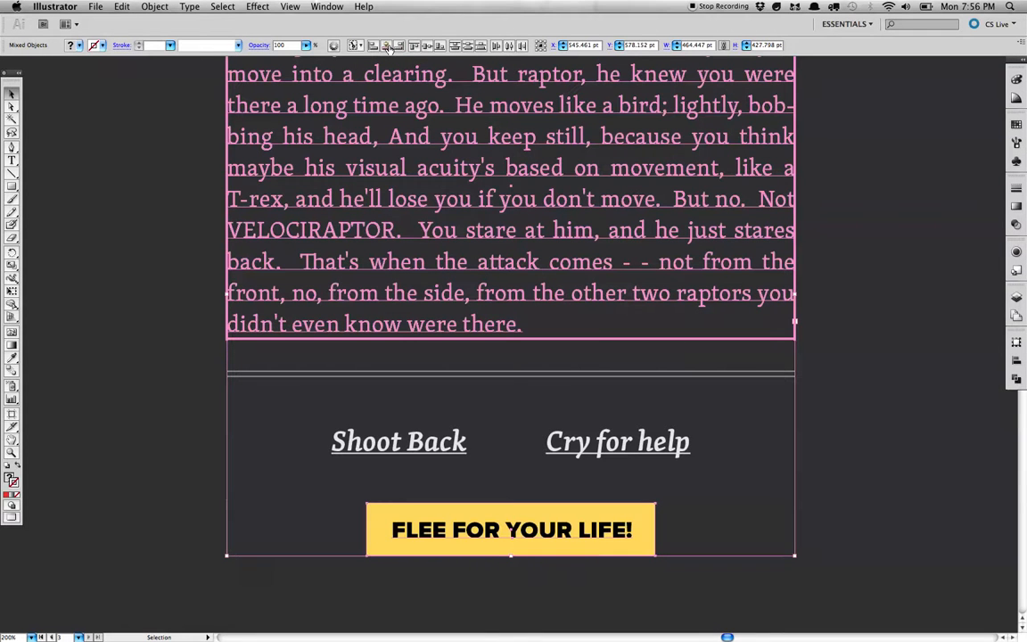
pyautogui.click(96, 136)
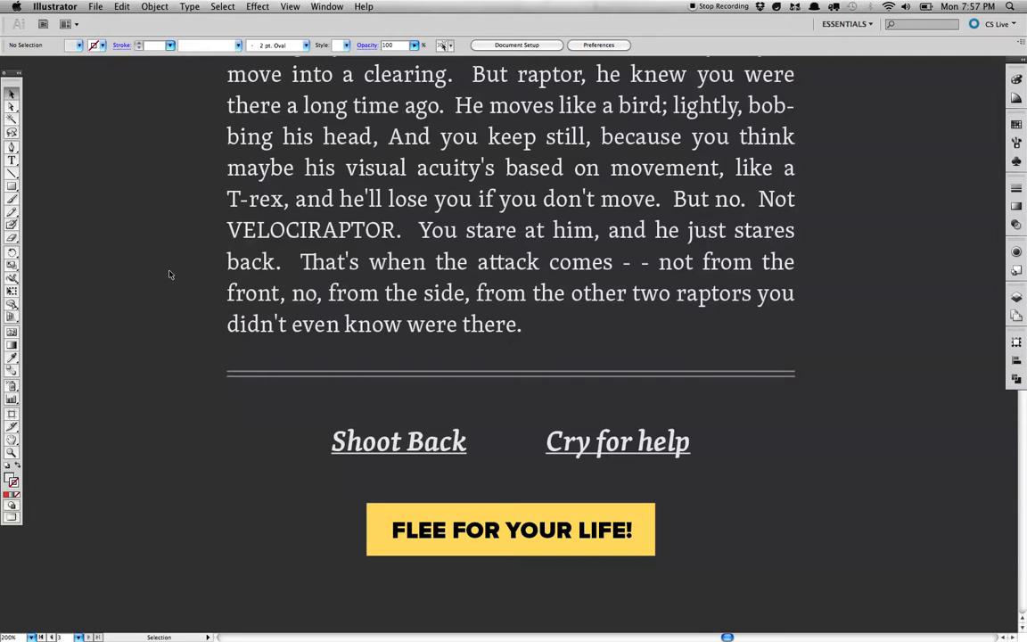
# - Group the whole layout: heading, paragraph, divider lines, links and yellow button
pyautogui.press('super+minus')
pyautogui.press('super+minus')
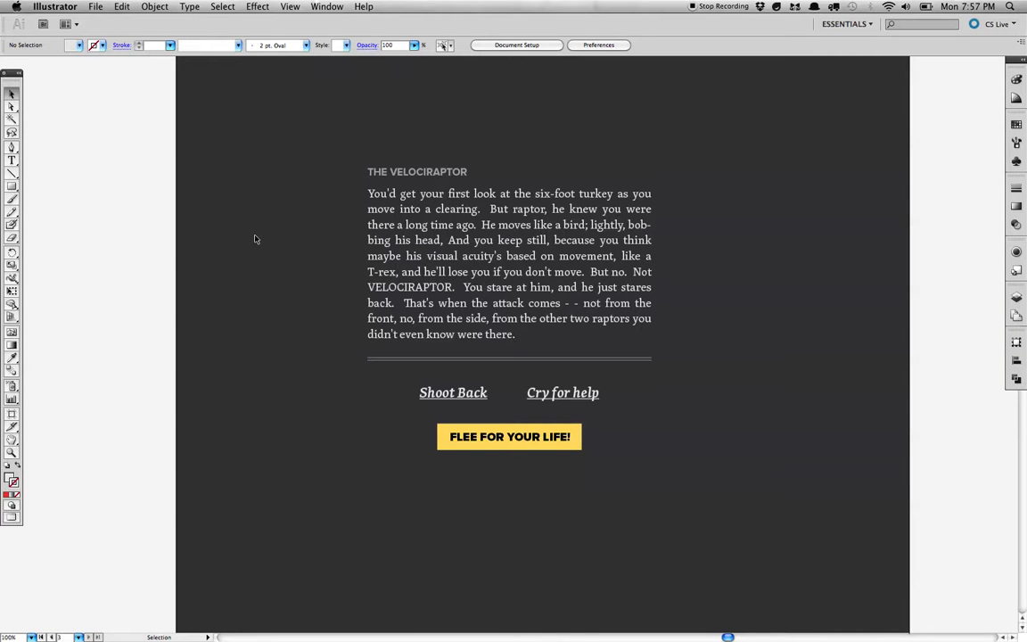
pyautogui.moveTo(311, 116); pyautogui.dragTo(722, 571)
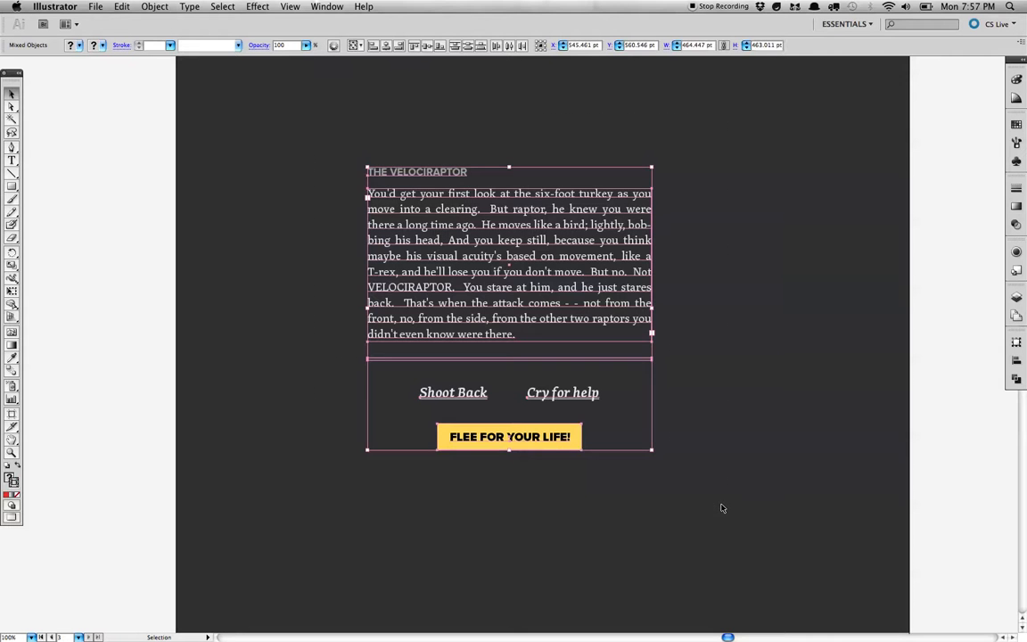
pyautogui.press('super+minus')
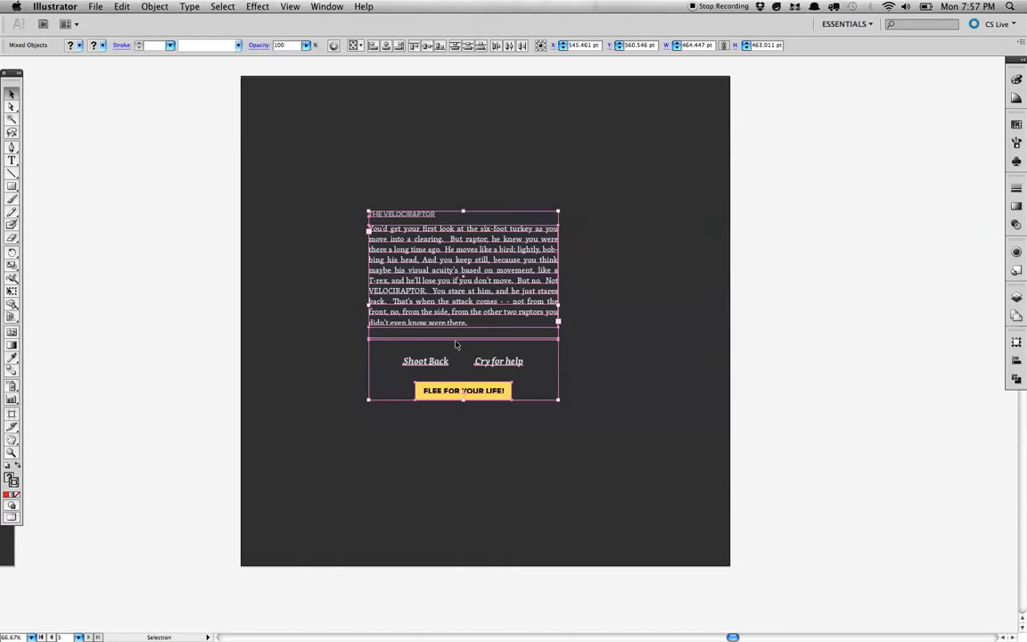
pyautogui.press('super+g')
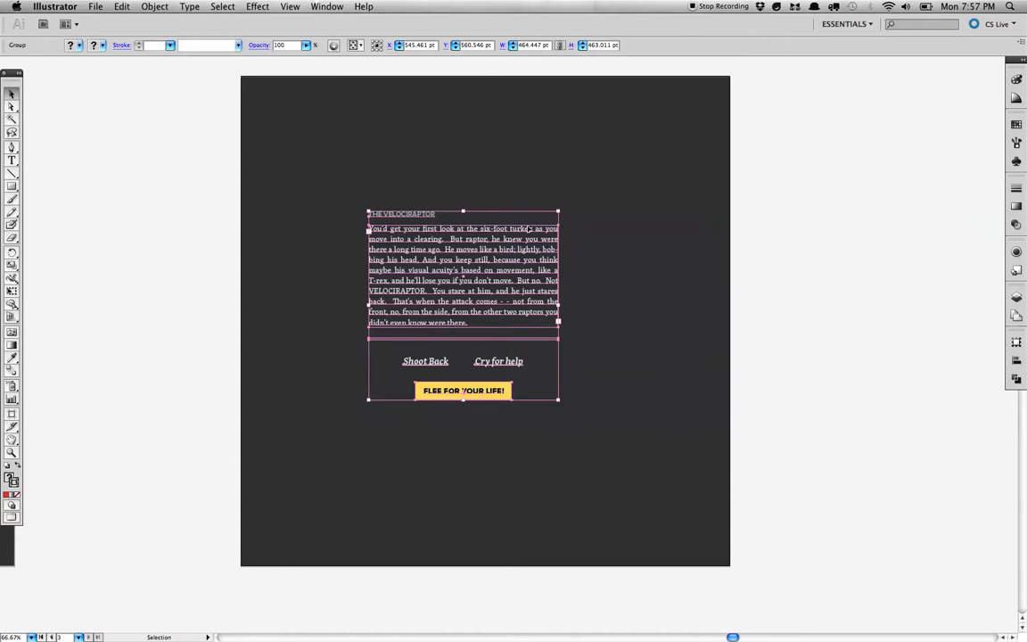
# - Center the layout group horizontally and vertically on the artboard, using Align to Artboard
pyautogui.click(356, 46)
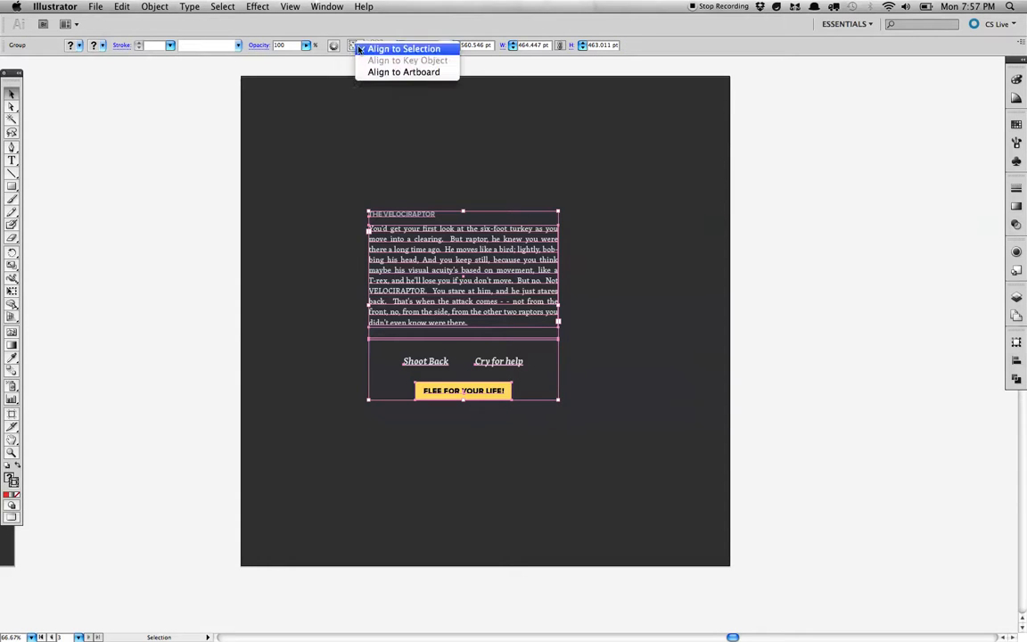
pyautogui.click(368, 73)
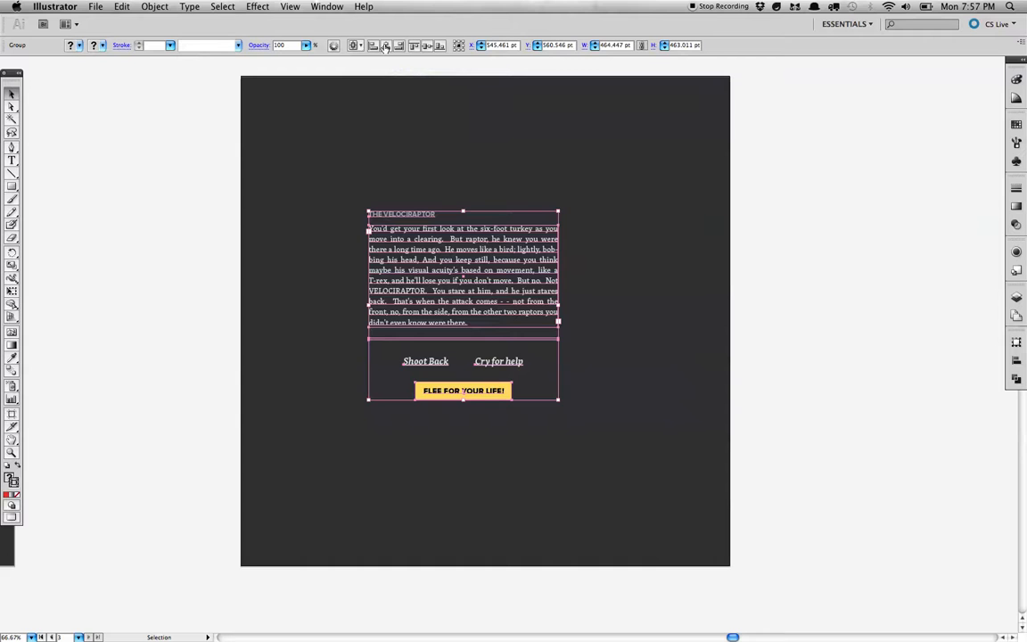
pyautogui.click(387, 45)
pyautogui.click(427, 46)
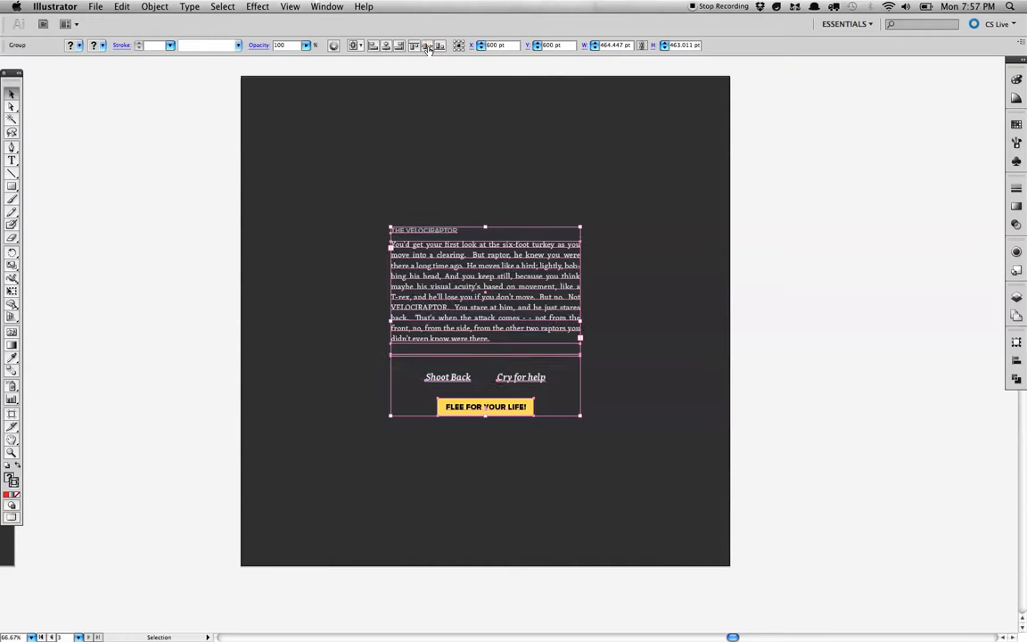
# - Try aligning the layout group to the artboard's top, left and right edges, return it to the artboard's center, and deselect it
pyautogui.click(413, 46)
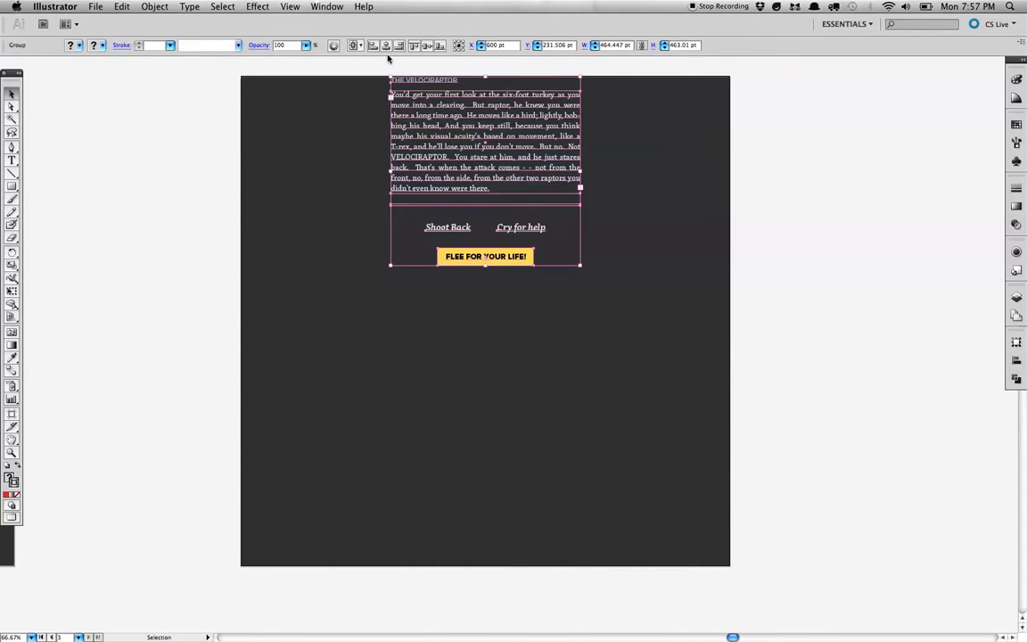
pyautogui.click(373, 45)
pyautogui.click(399, 46)
pyautogui.click(427, 46)
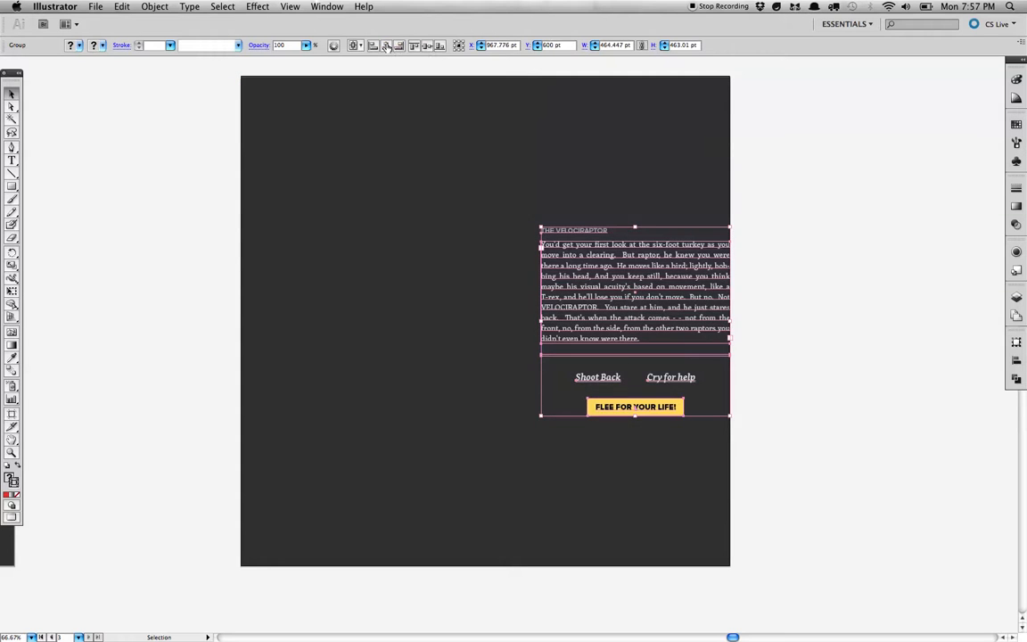
pyautogui.click(387, 45)
pyautogui.click(333, 206)
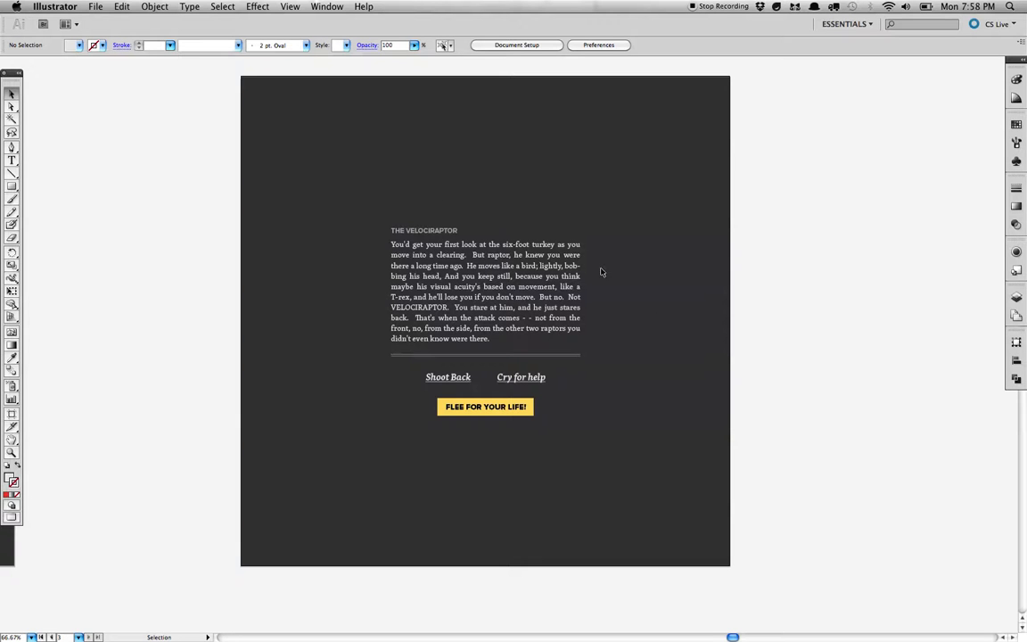
pyautogui.press('super+equal')
pyautogui.press('space')
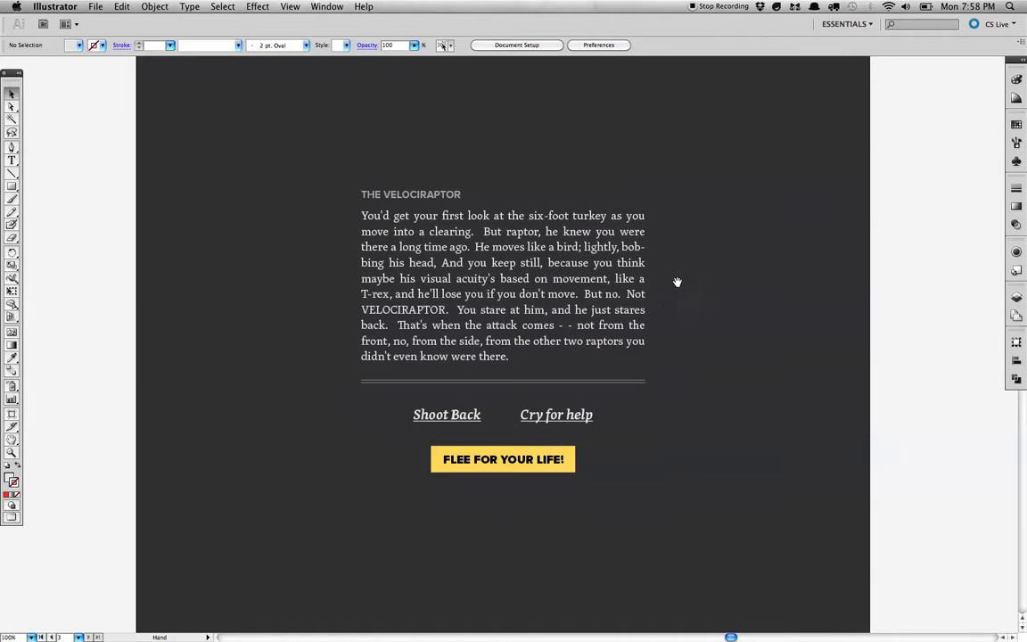